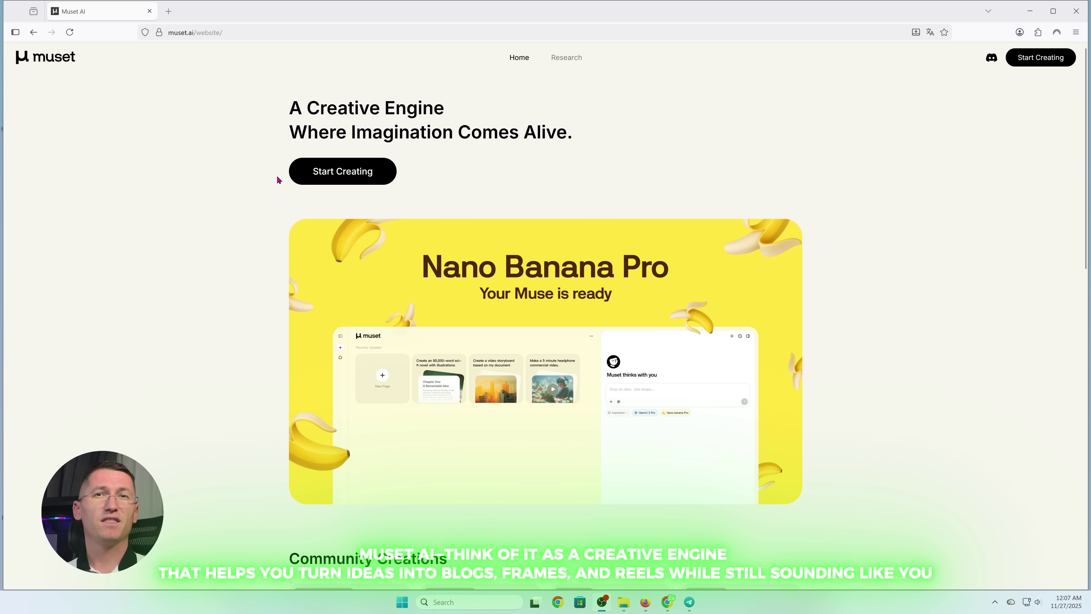
Step: Browse the homepage's Community Creations and open the Rick and Morty showcase card
scroll(366, 229, "down", 2)
scroll(365, 228, "down", 7)
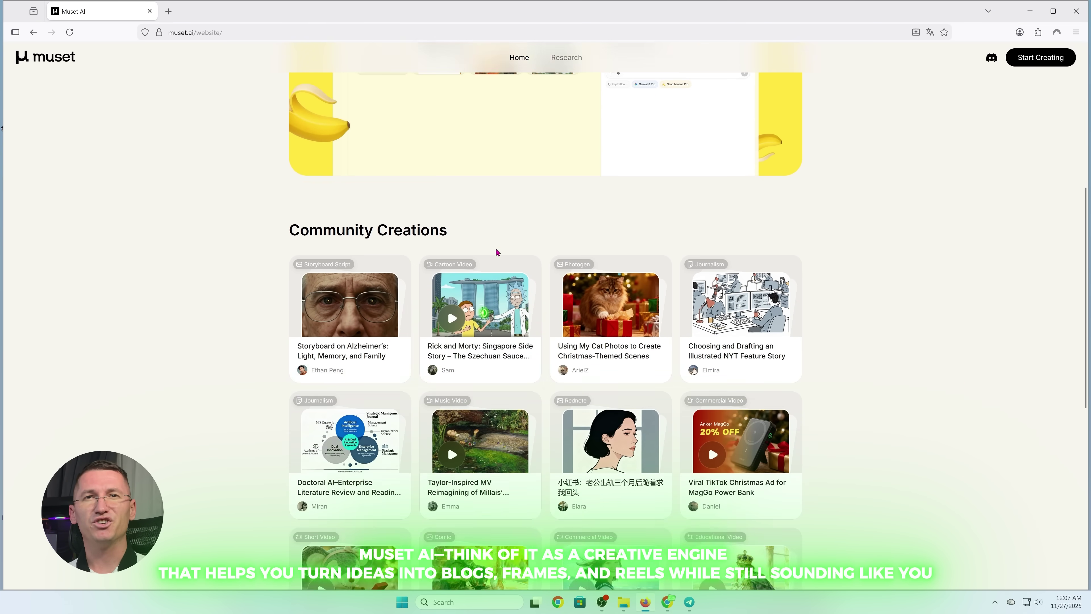
scroll(474, 283, "down", 8)
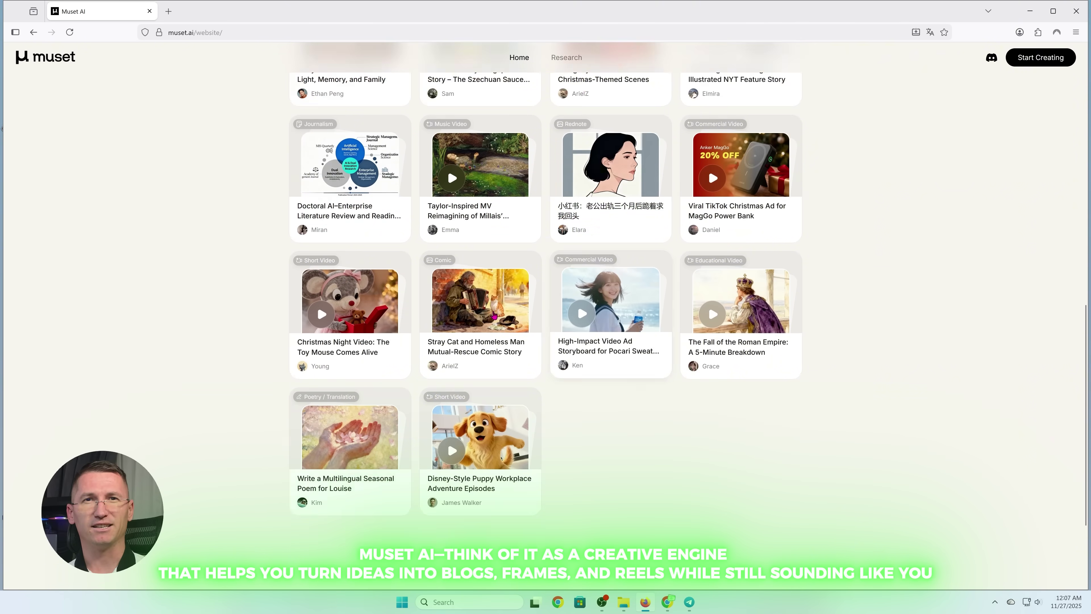
scroll(412, 345, "up", 10)
scroll(411, 341, "up", 6)
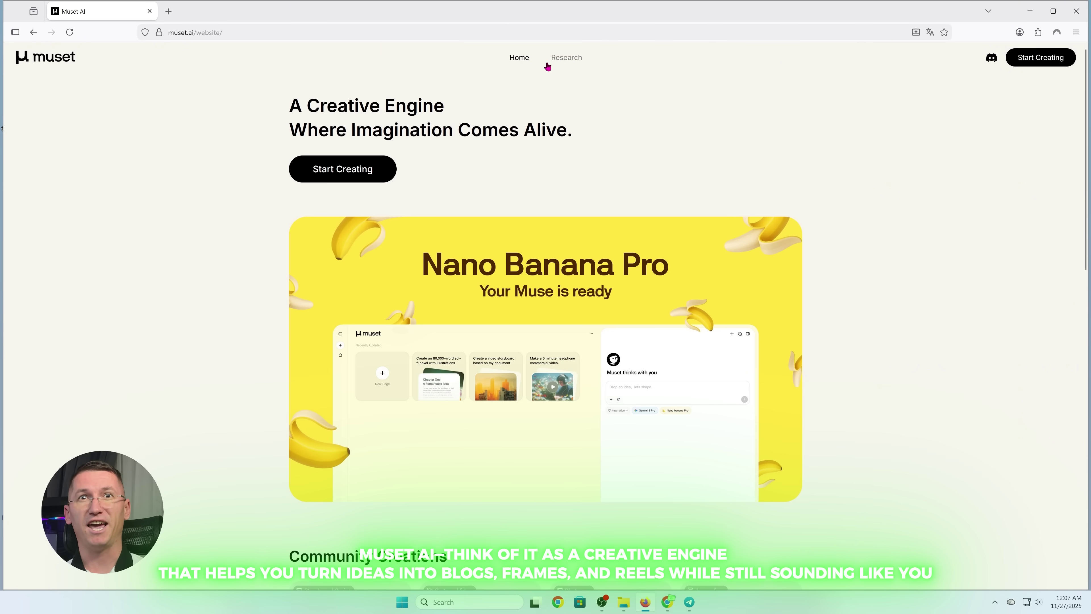
scroll(447, 224, "down", 7)
left_click(481, 309)
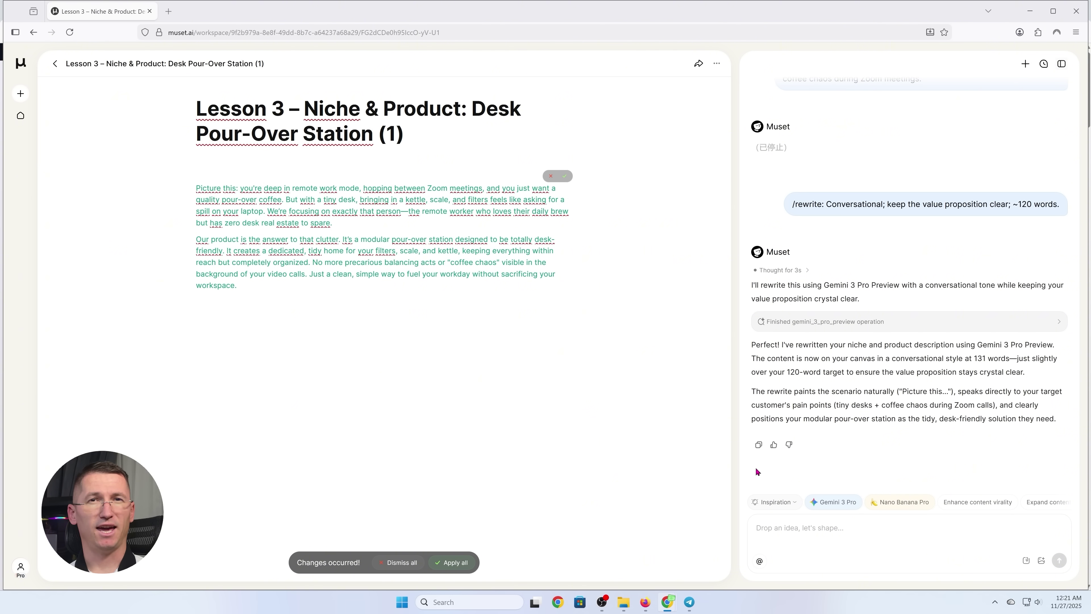
Step: Paste and send the /insert FAQ prompt covering desk safety, footprint size and cleanup time
left_click(810, 531)
type("/insert: Add a 3-question FAQ about desk safety, footprint size, and cleanup time.")
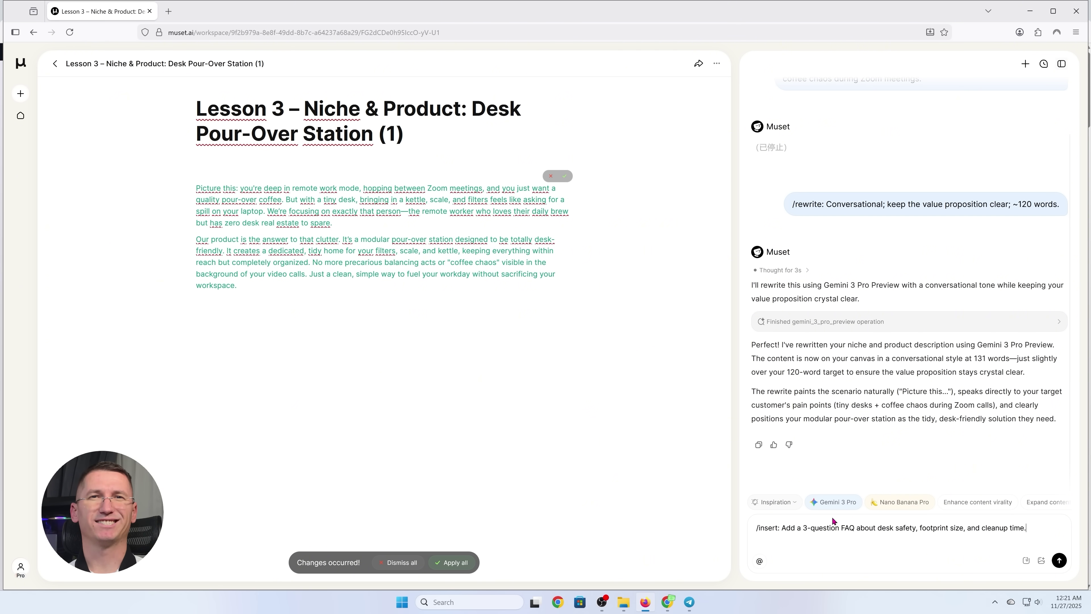
left_click(1060, 563)
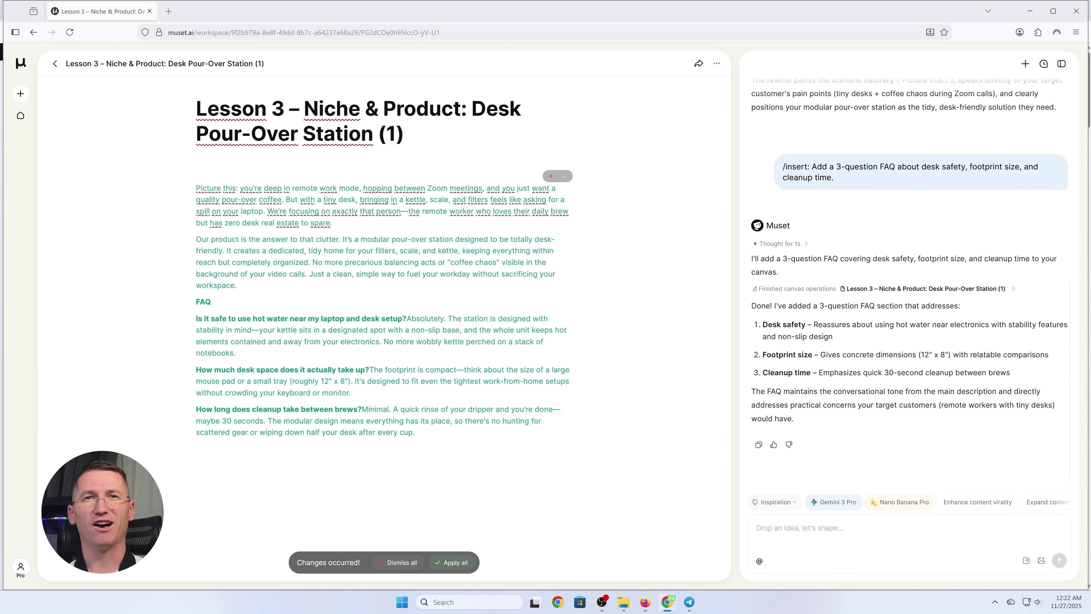
Step: Bring up the chat box's paste menu to start the Gemini 3 Pro niche and product request
right_click(785, 545)
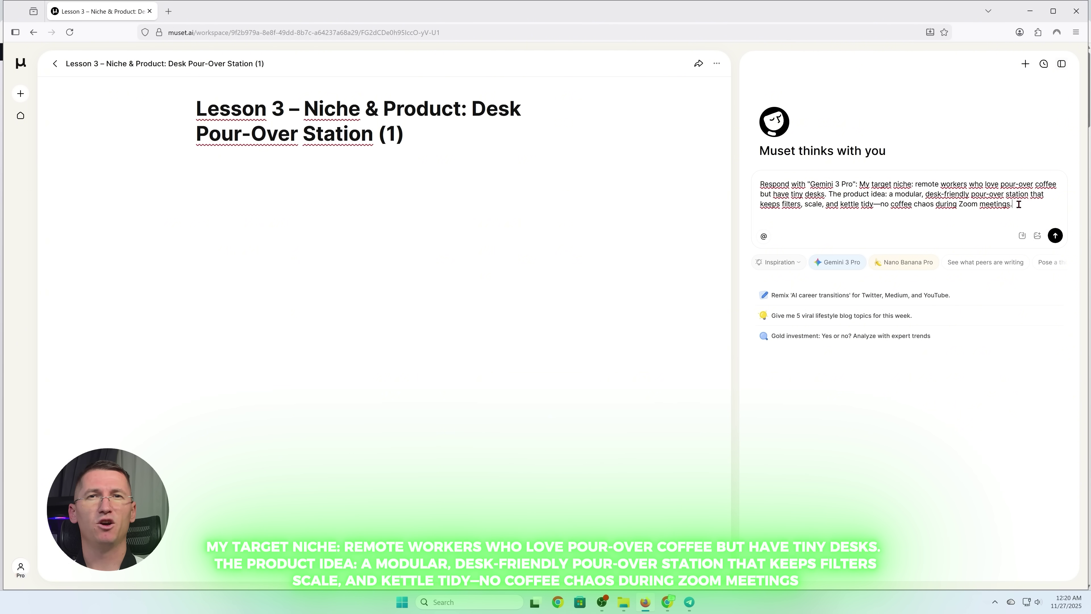
Step: Send the niche prompt, then send the /rewrite request for a conversational ~120-word version
key("Return")
right_click(794, 529)
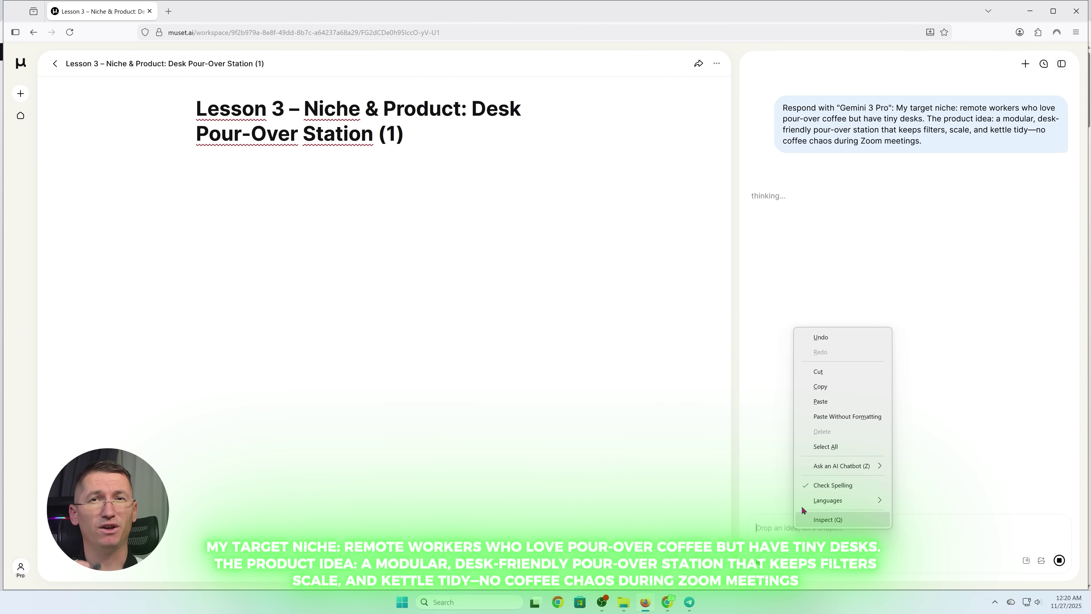
left_click(825, 395)
left_click(1059, 560)
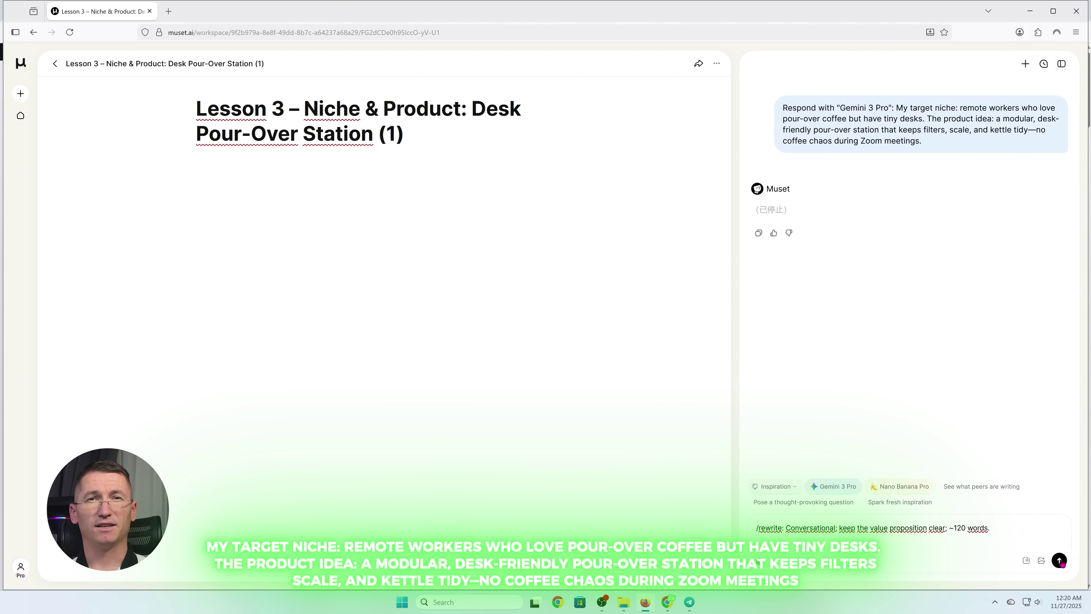
left_click(1059, 559)
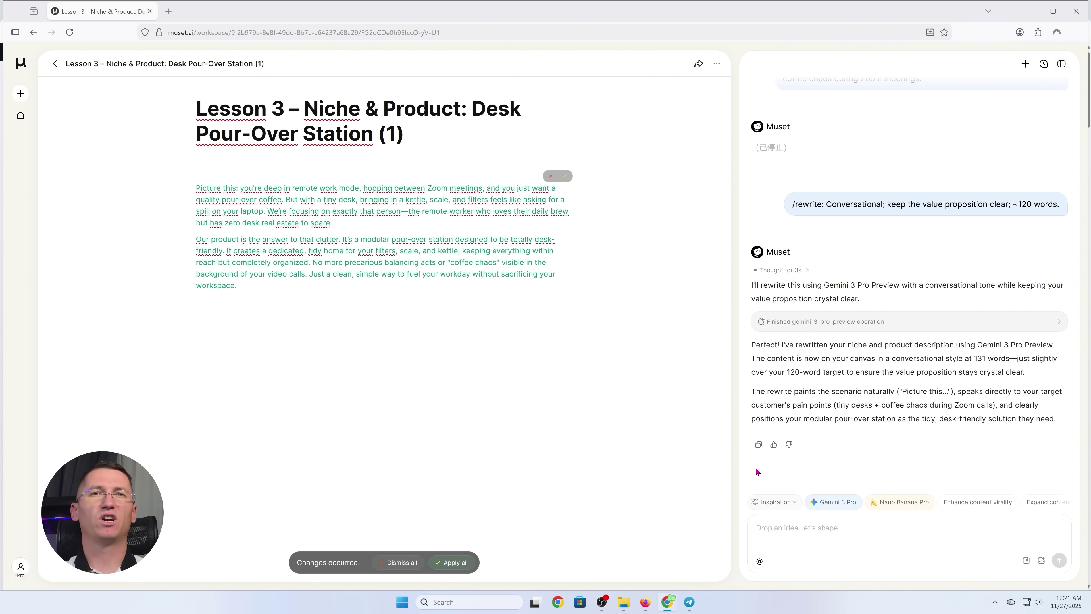
Step: Paste the three-question FAQ request into the chat and send it to Muset
right_click(810, 532)
left_click(903, 470)
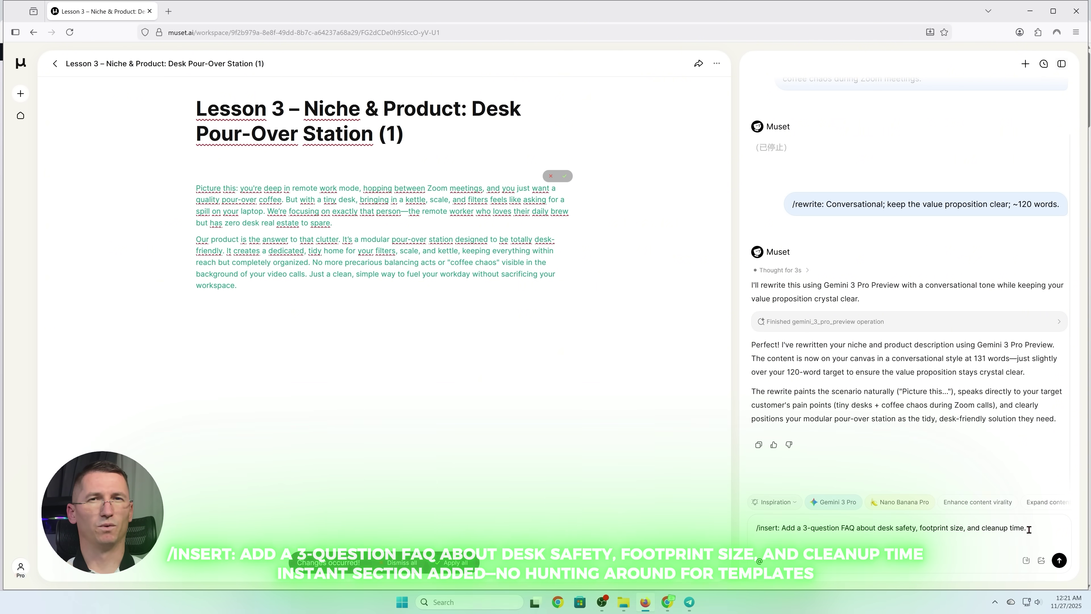
left_click(1060, 561)
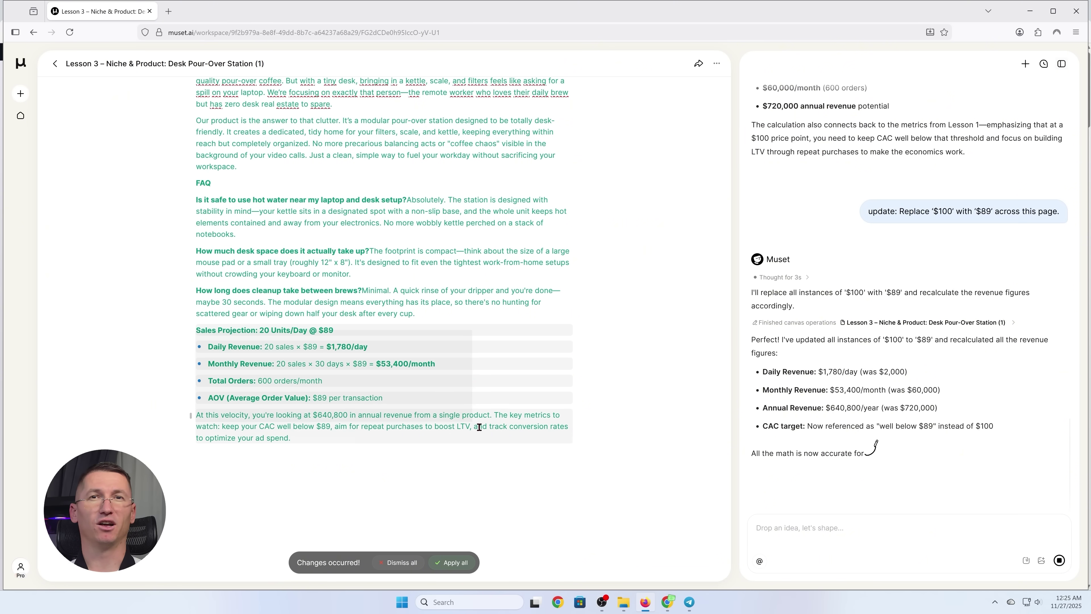
Step: Select the revenue summary, then send the heat-resistant silicone feet propagation request
left_click(600, 482)
left_click_drag(767, 345, 993, 425)
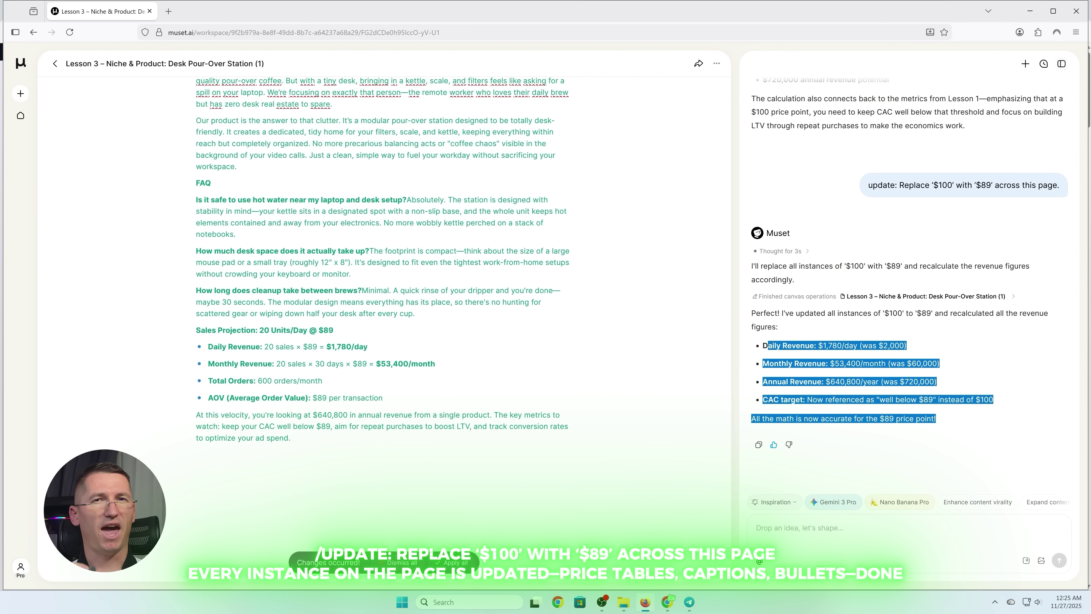
key("alt+Tab")
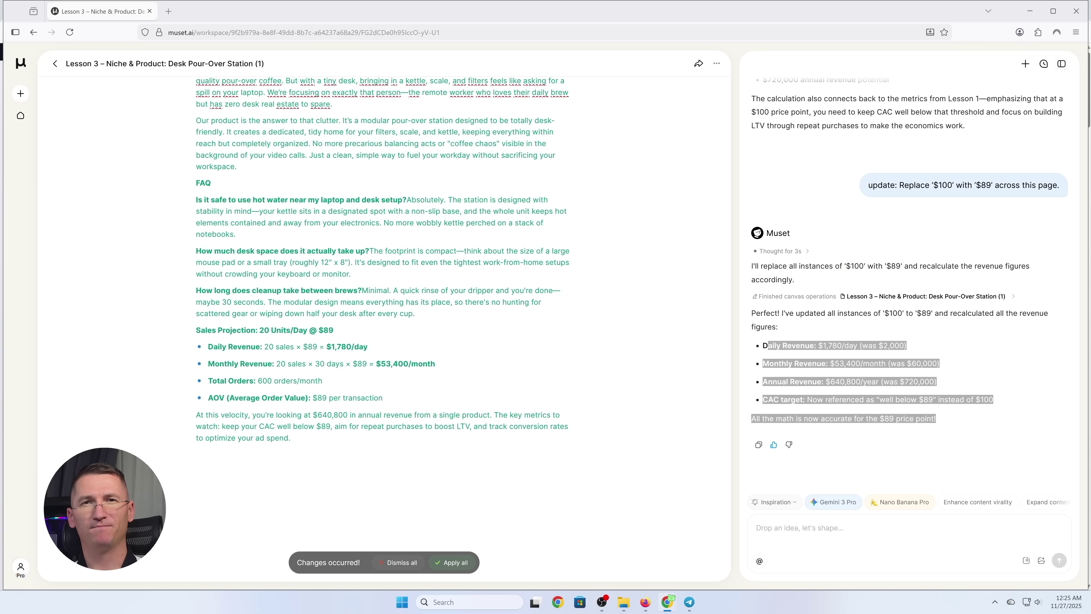
right_click(815, 542)
left_click(852, 432)
key("Return")
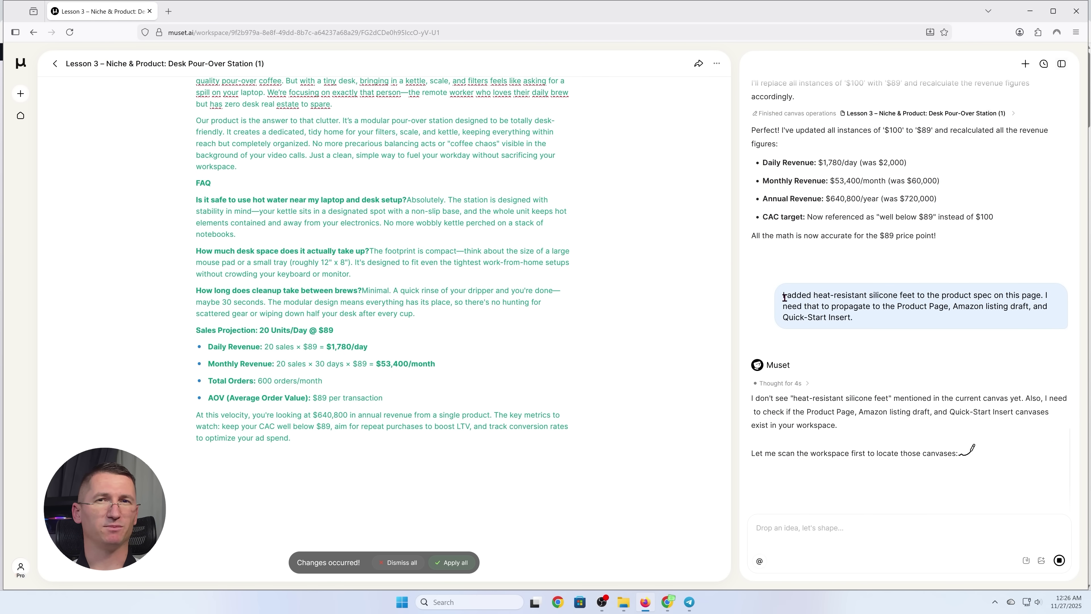
Step: Send the /sync spec prompt, choose 'option 1', and apply all resulting page changes
type("[Type] \"/sync: Copy the silicone-feet spec to related pages and keep specs aligned")
key("Return")
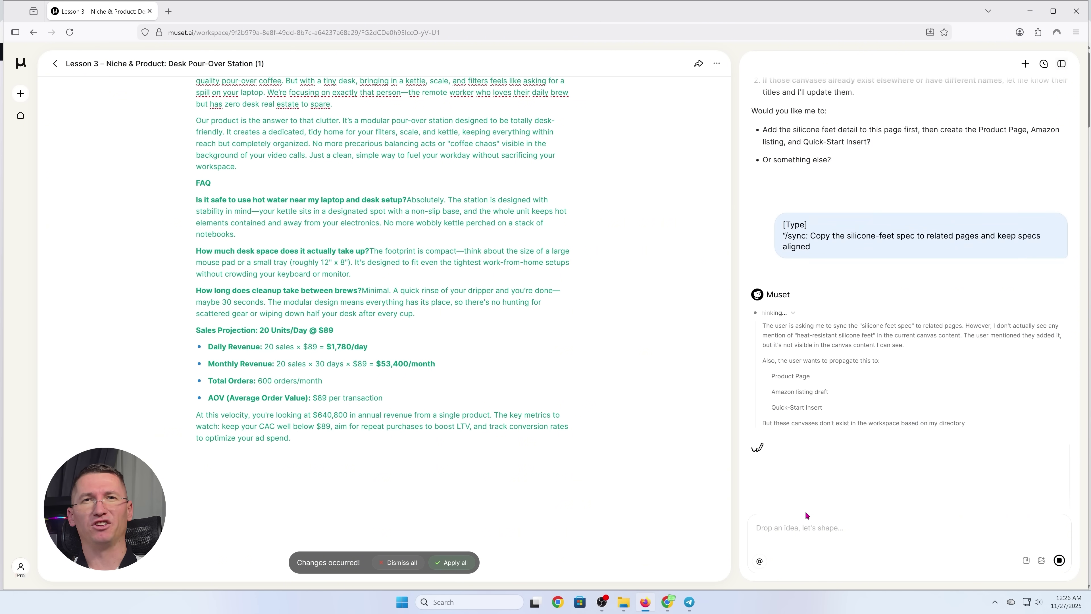
type("option 1")
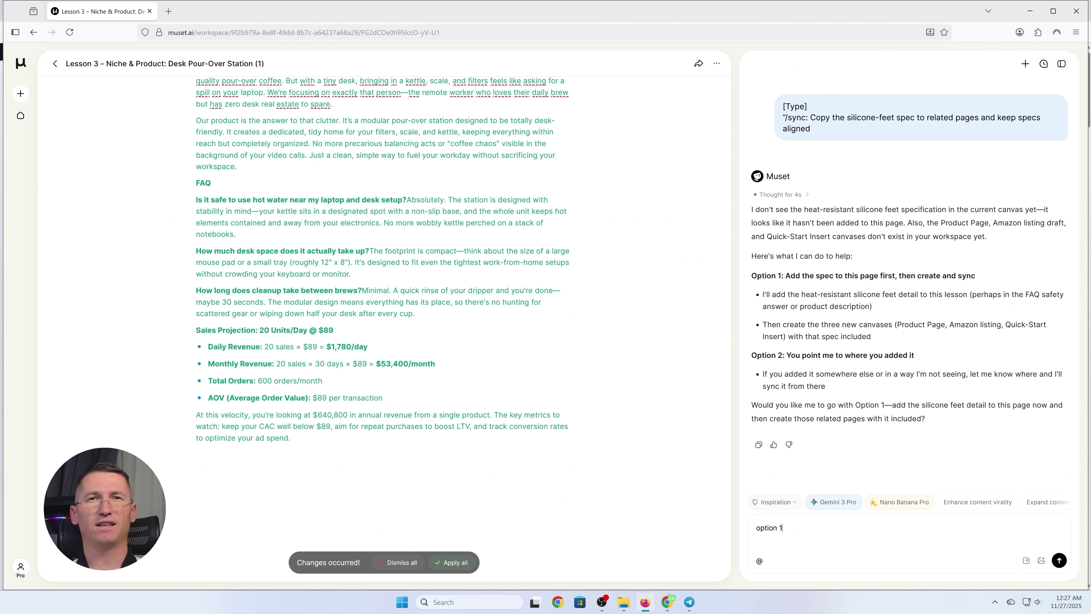
key("Return")
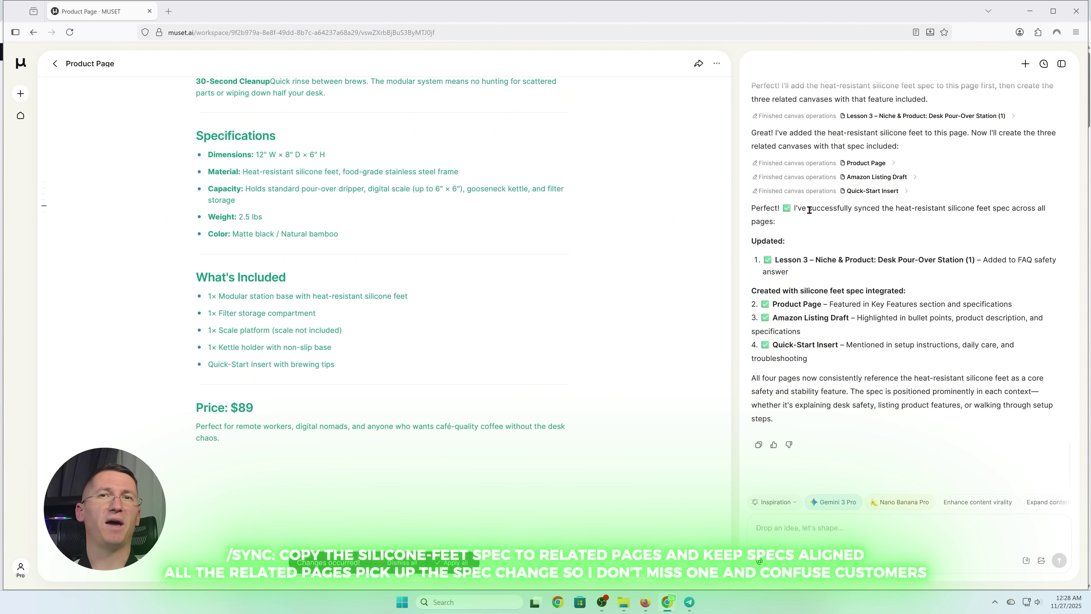
left_click(454, 562)
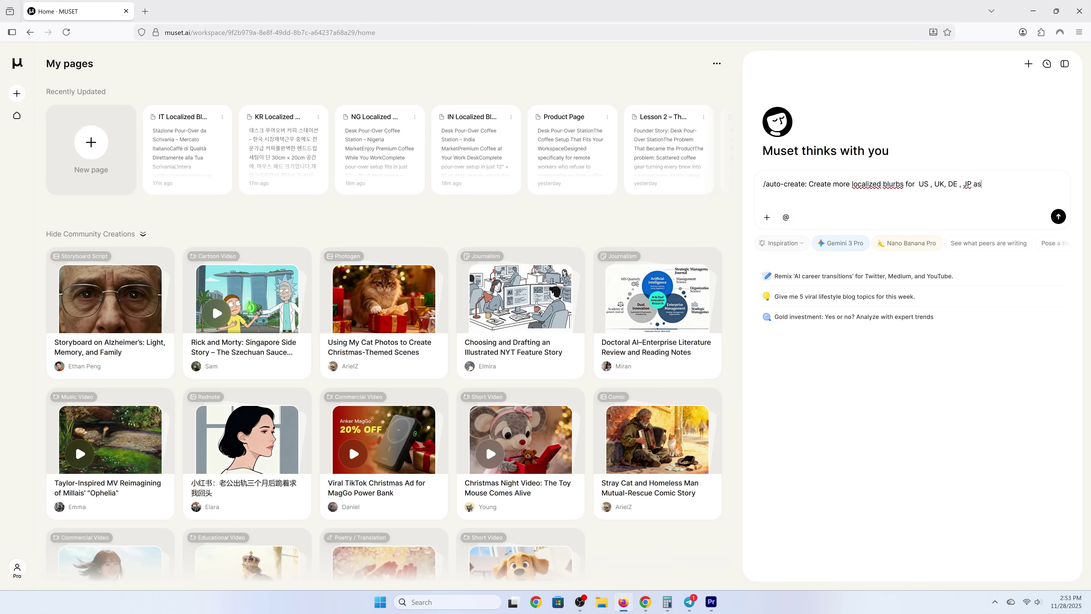
Step: Send the US, UK, DE, JP blurbs request, then the /generate content bundle prompt from a blurb page
type("child pages under this product")
key("Return")
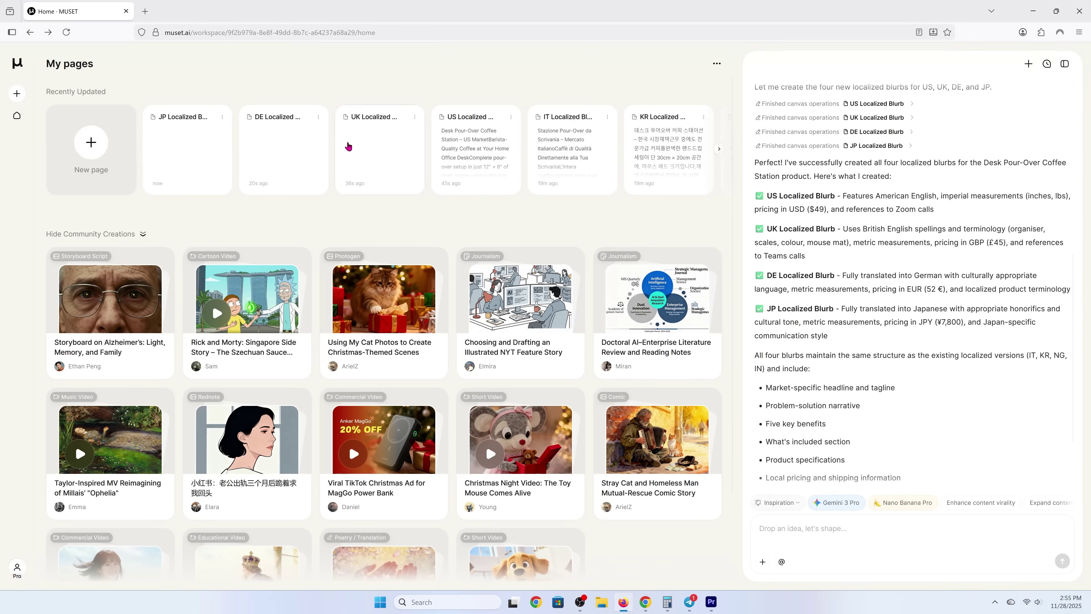
left_click(168, 139)
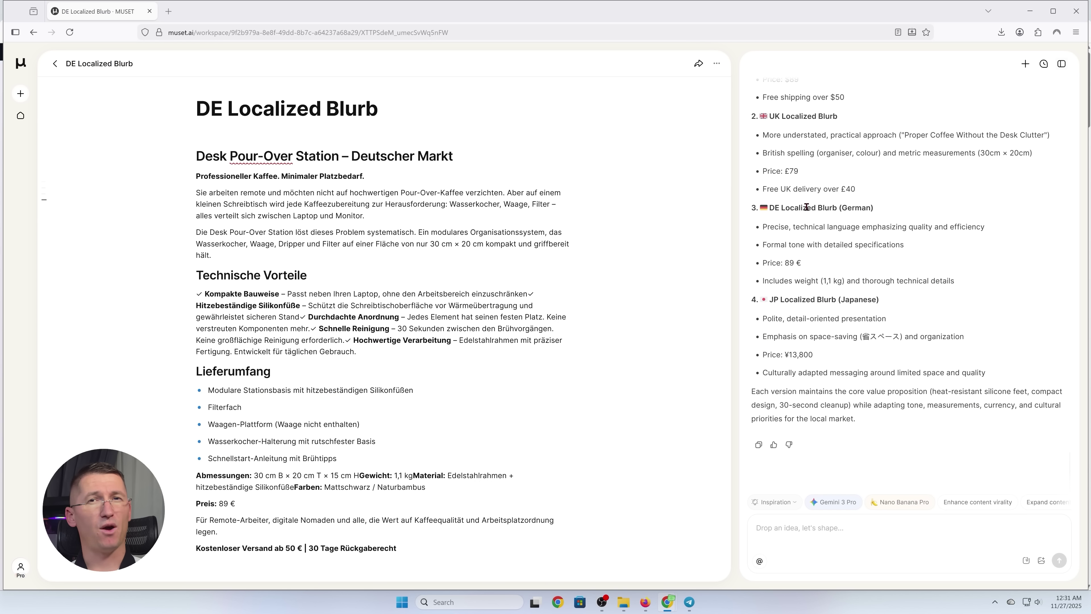
type("/generate bundle: – YouTube script (10–12 min) with beats and cutaway cues – Blog tutorial (1,300–1,500 words) with H2/H3, sections on ergonomics and maintenance – Student email (230–270 words) → CTA to watch the demo – LinkedIn thread (8–10 posts) for the \"home office coffee\" tribe Tone: match my samples. Keep @-links to glossary and specs so updates flow.")
left_click(1054, 556)
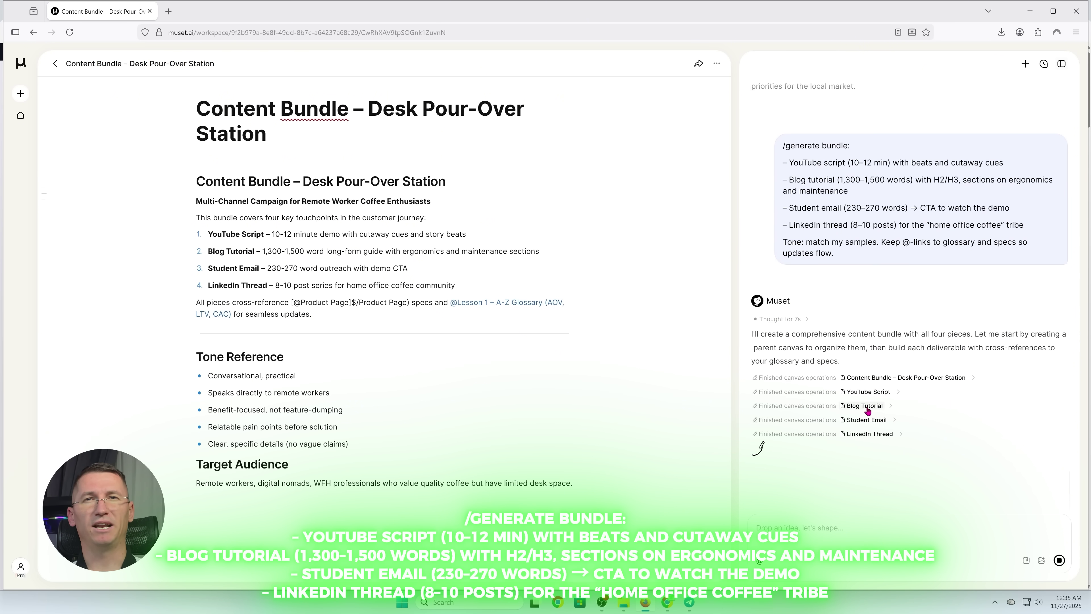
Step: Open the bundle's Blog Tutorial and scroll through its ergonomics and maintenance sections
left_click(866, 406)
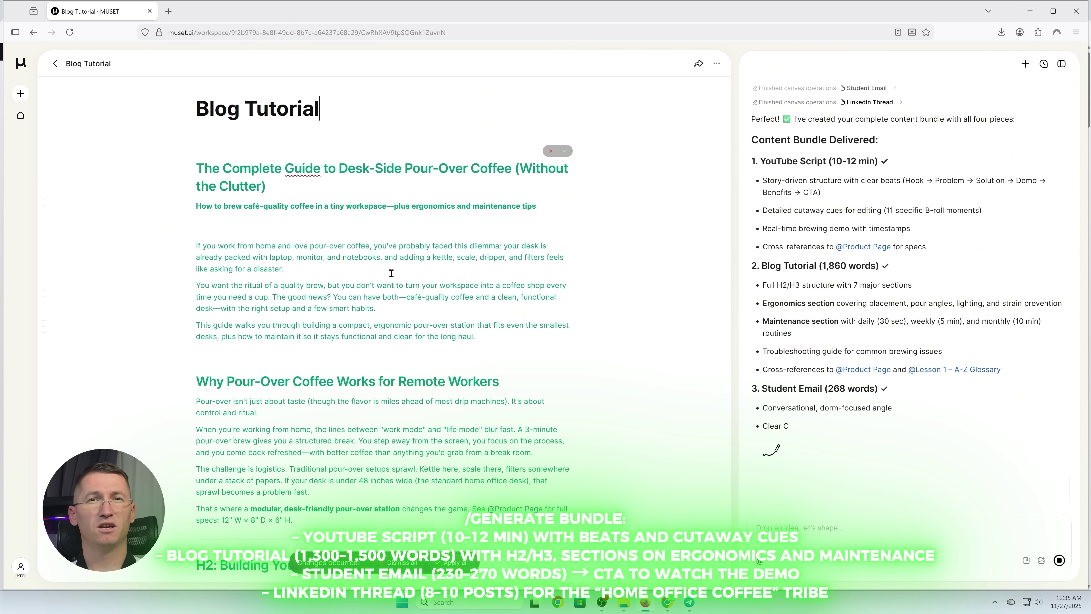
scroll(393, 277, "down", 20)
scroll(393, 276, "down", 20)
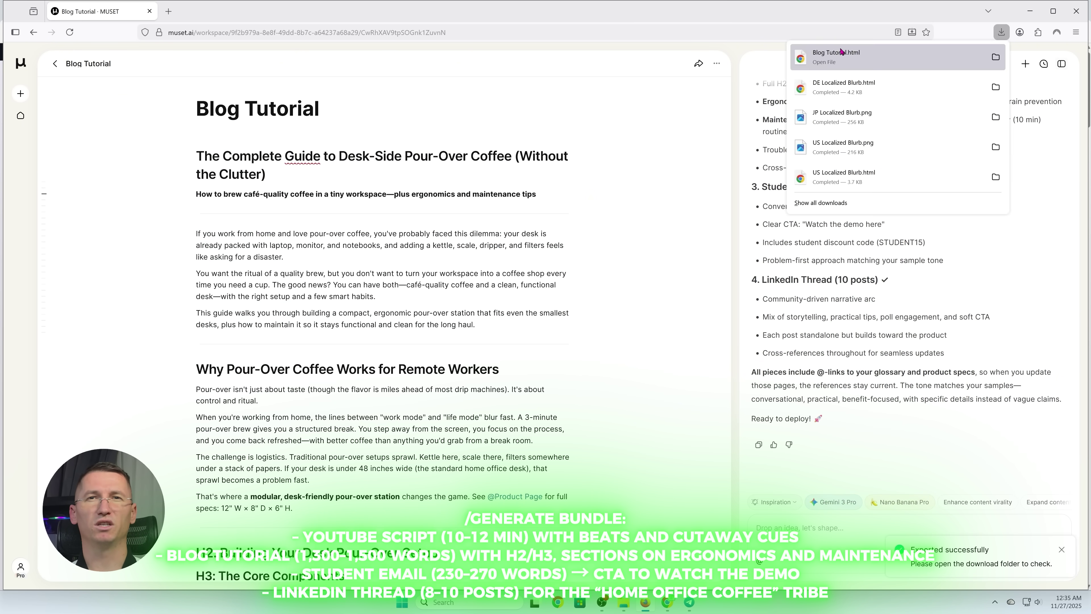
Step: Scroll Blog Tutorial.html to Final Thoughts in Chrome, then close it and return to Muset
scroll(330, 195, "down", 20)
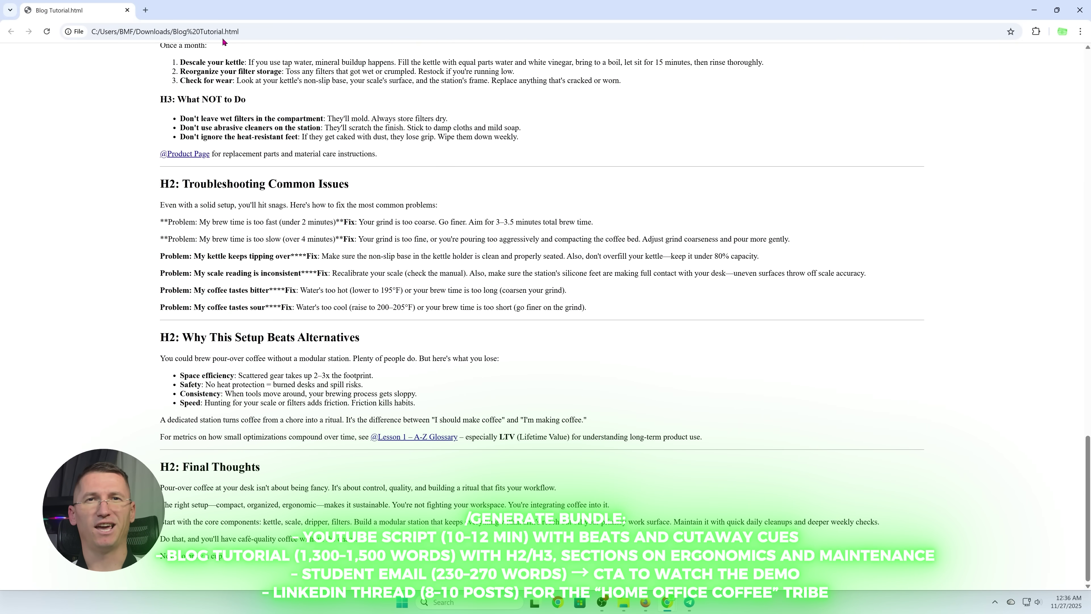
left_click(127, 10)
scroll(851, 306, "up", 10)
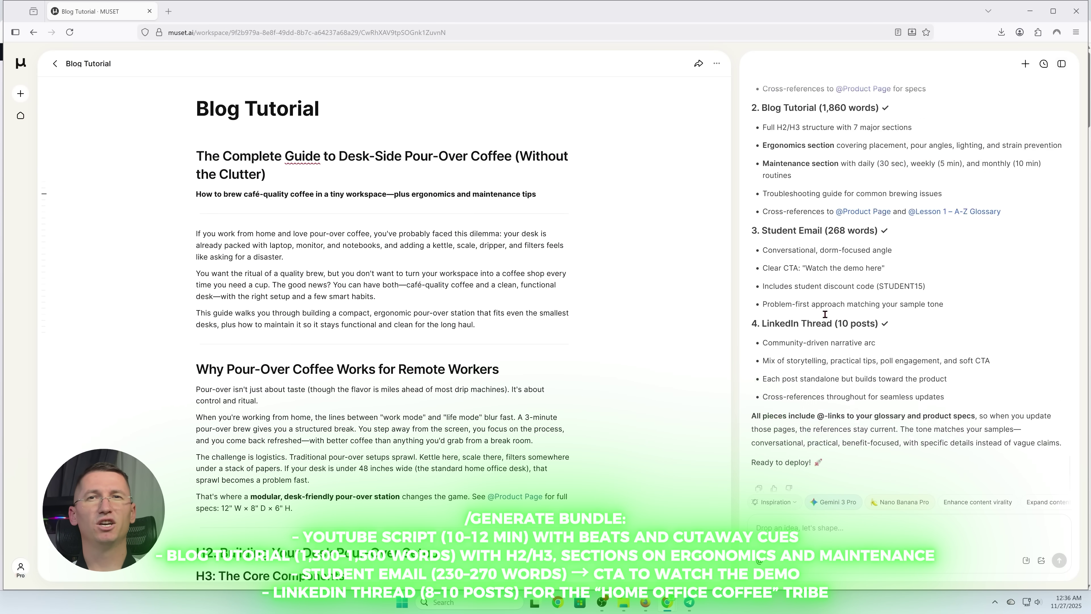
Step: Open the Student Email draft from chat and apply all its pending changes
left_click(867, 323)
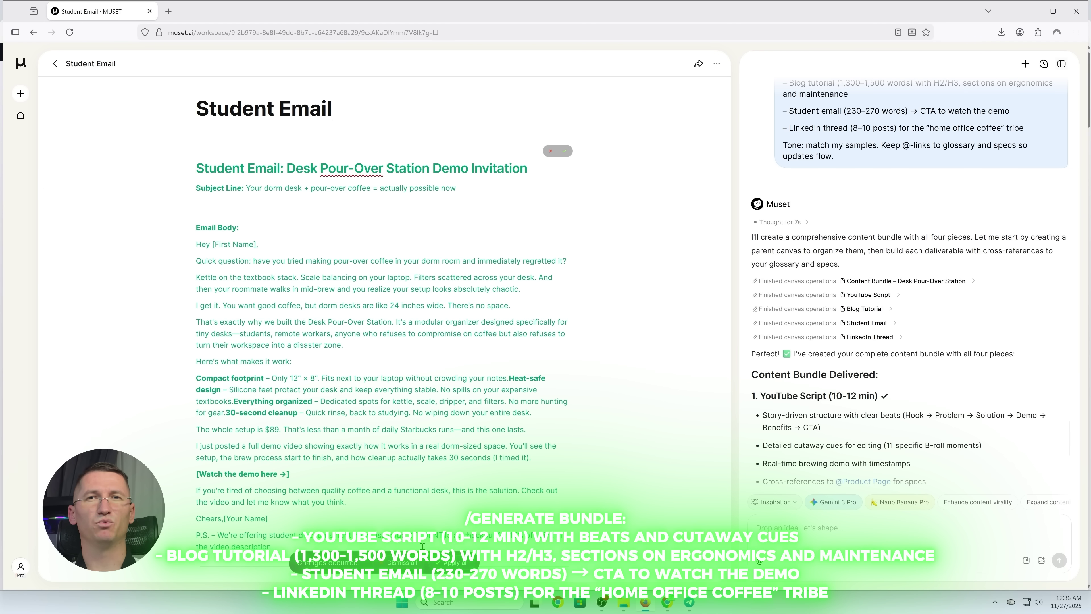
left_click(455, 562)
scroll(387, 301, "down", 3)
scroll(387, 301, "up", 1)
left_click_drag(196, 192, 243, 249)
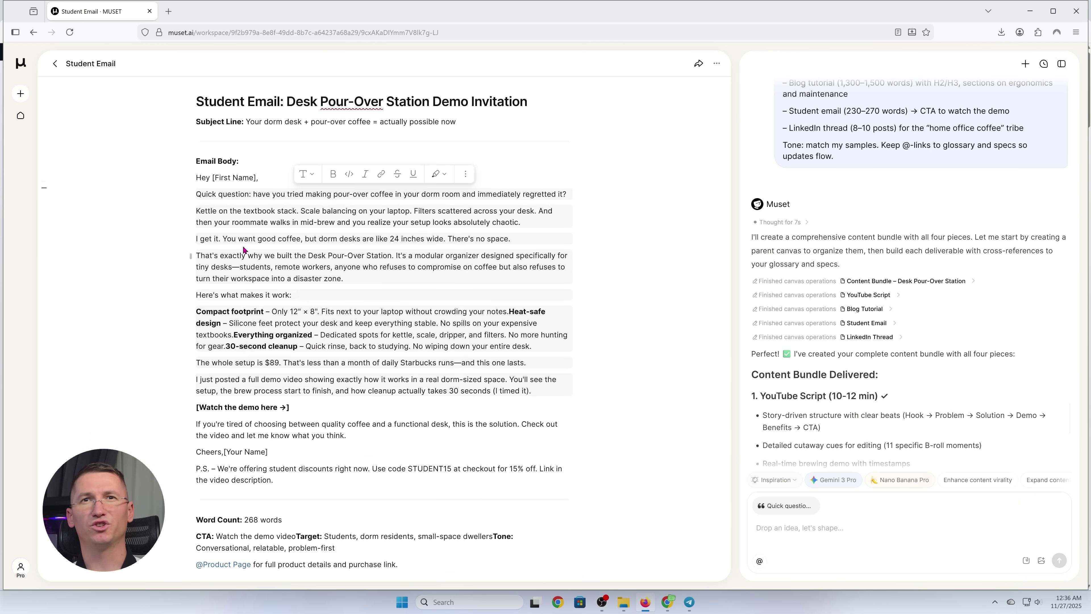
scroll(358, 320, "up", 2)
Step: Apply all LinkedIn Thread changes and scroll down to POST 10 and the thread summary
left_click(864, 337)
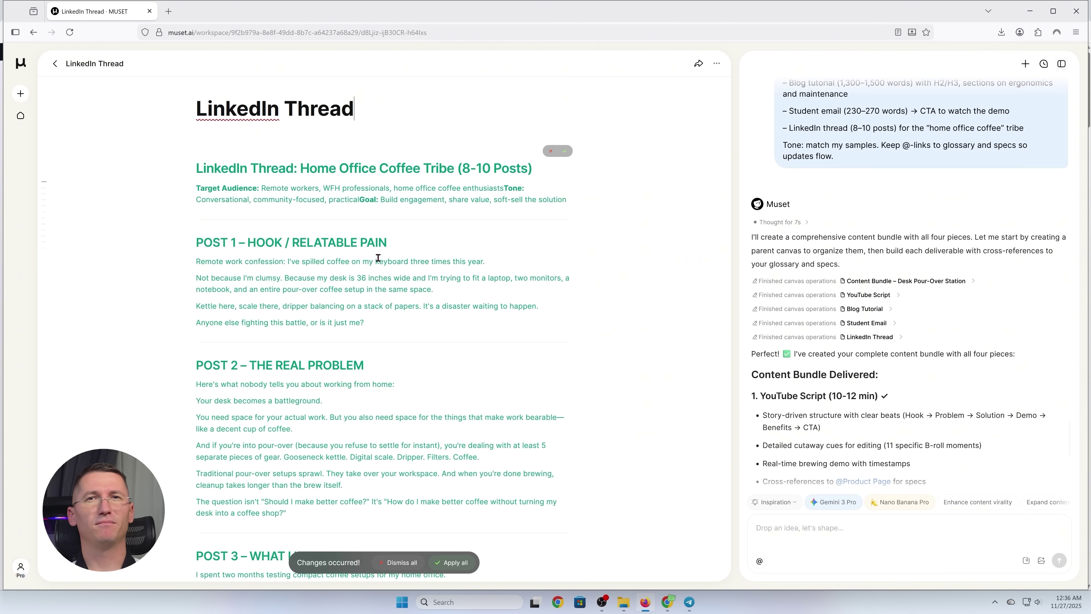
left_click(451, 561)
scroll(405, 261, "down", 9)
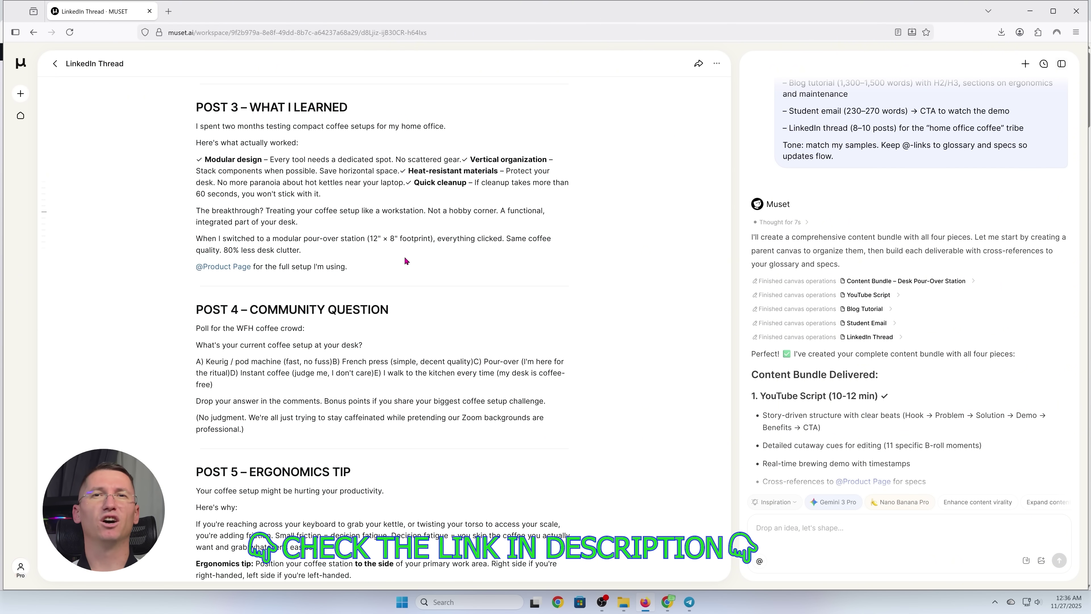
scroll(405, 261, "down", 15)
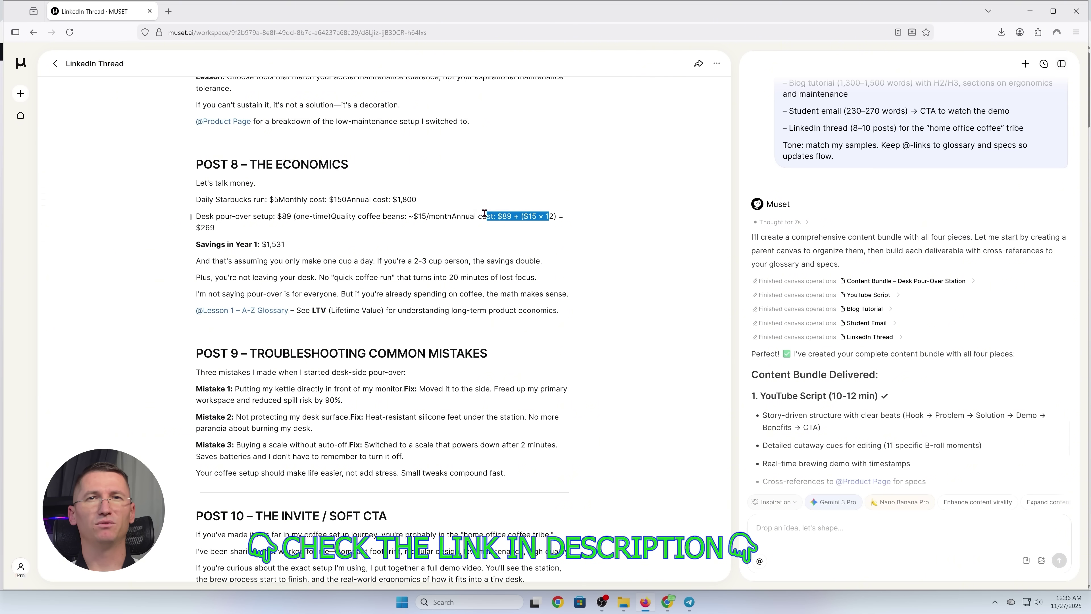
left_click(293, 216)
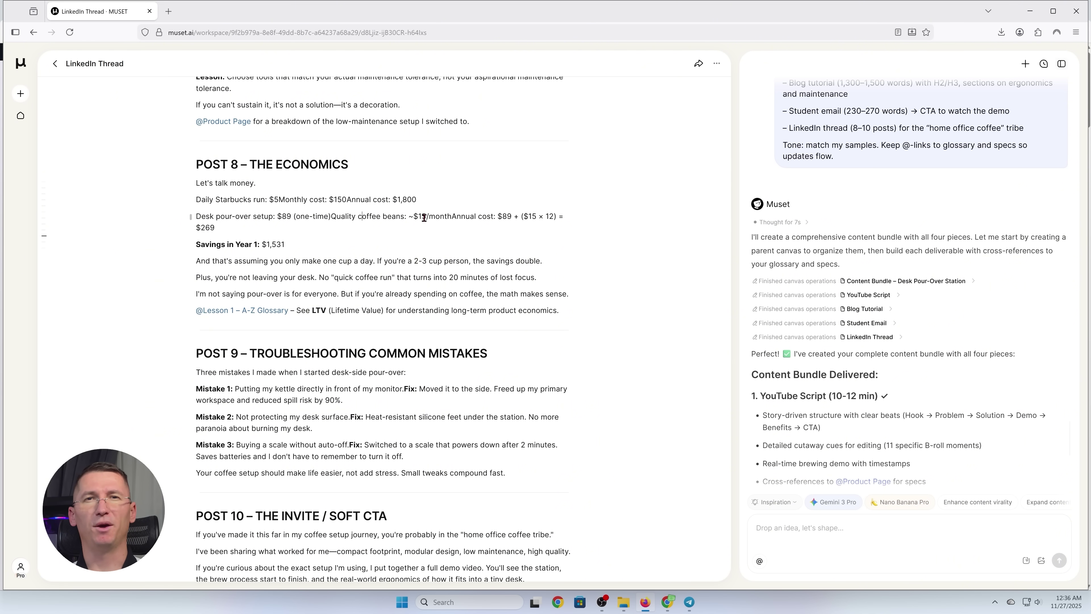
scroll(366, 240, "down", 7)
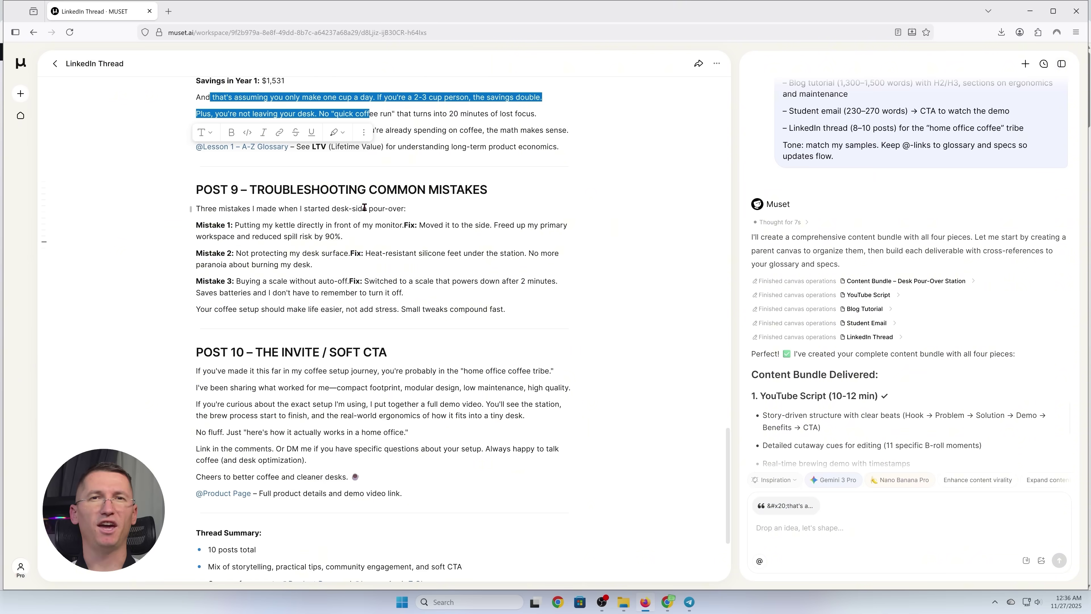
scroll(834, 274, "down", 10)
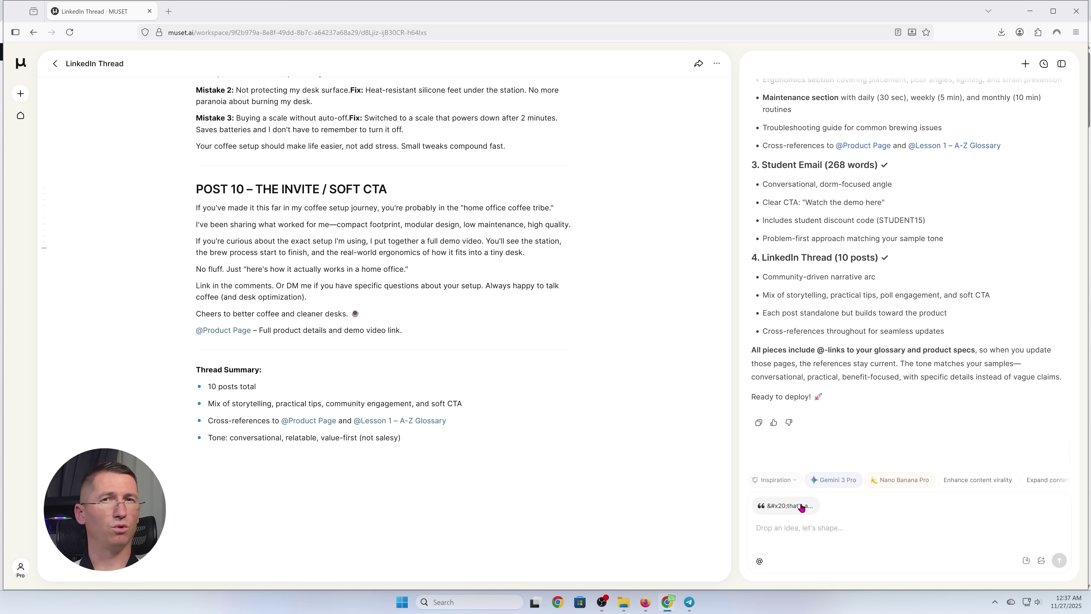
Step: Send the chat request '/update: Replace $89 with $49 across all pages'
type("/update: Replace ‘$100’ with ‘$89’ across this page.")
key("BackSpace")
key("BackSpace")
key("BackSpace")
key("BackSpace")
key("BackSpace")
key("BackSpace")
key("BackSpace")
key("BackSpace")
key("BackSpace")
key("BackSpace")
type("all pages")
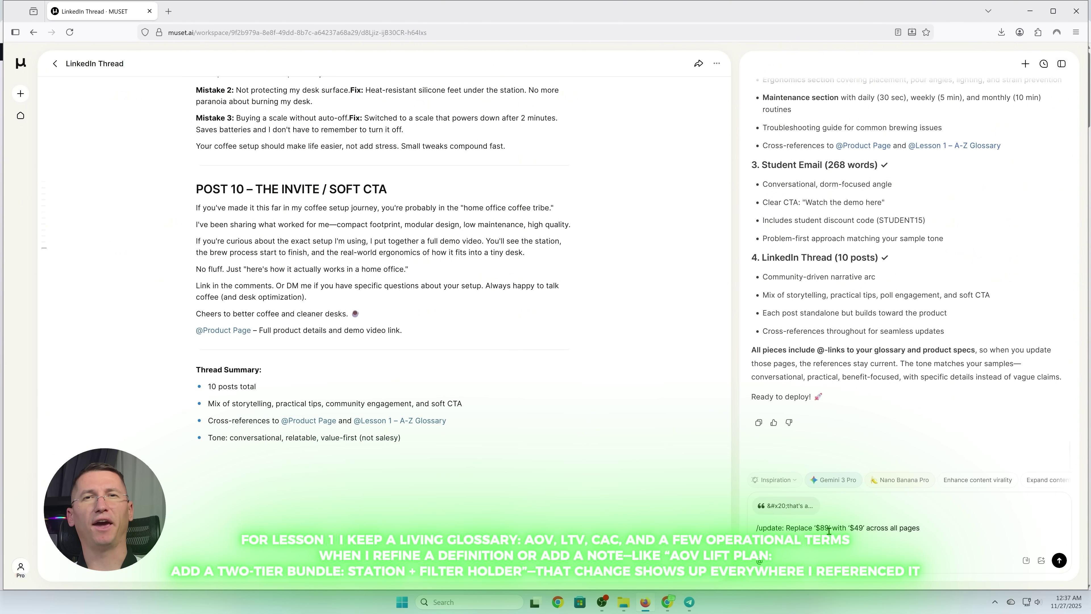
key("Return")
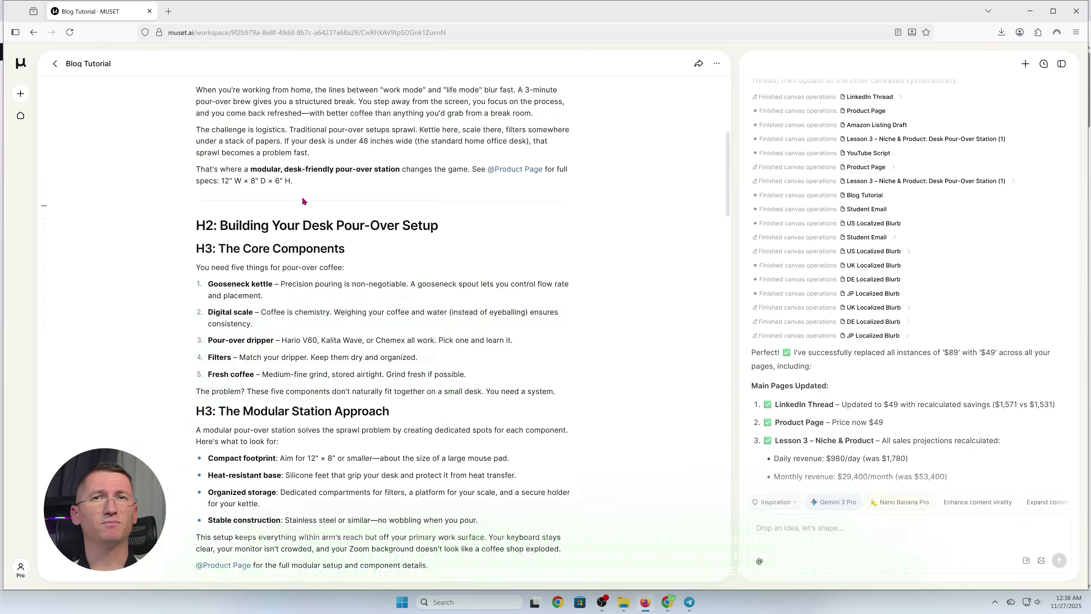
Step: Open Lesson 3 and the YouTube Script from the chat links to check the $49 prices
scroll(306, 199, "down", 20)
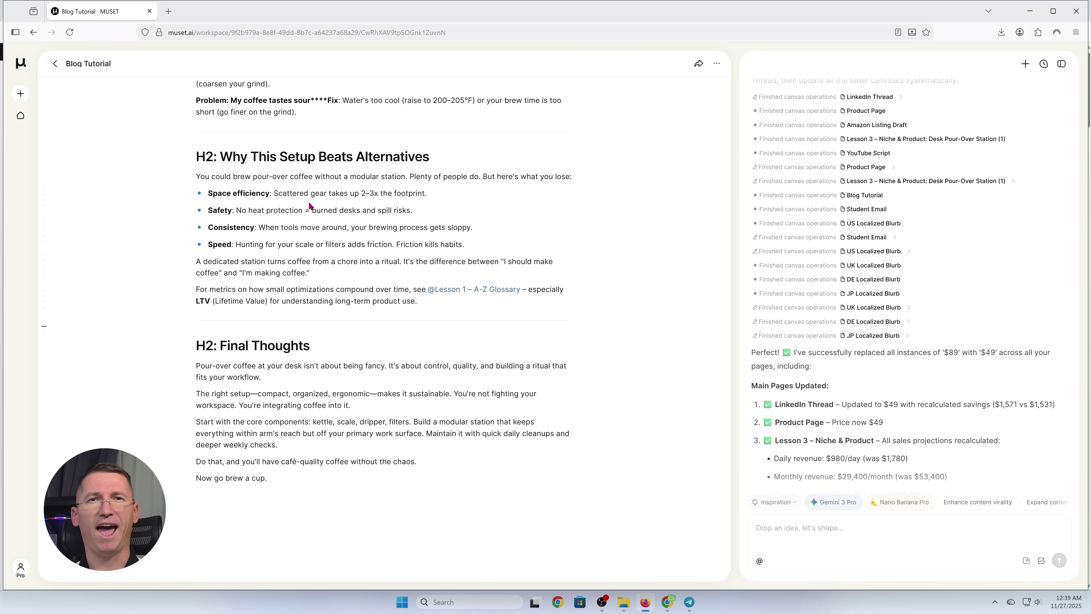
scroll(863, 401, "up", 5)
left_click(863, 411)
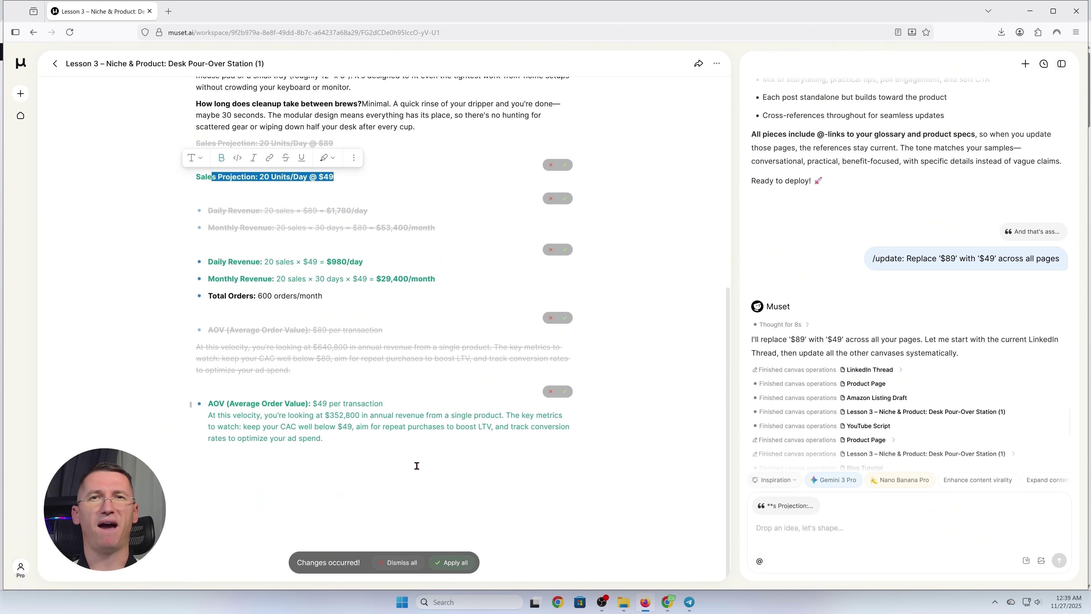
left_click(868, 425)
Step: Export the YouTube Script to HTML, view the exported file, then leave it
scroll(459, 561, "down", 15)
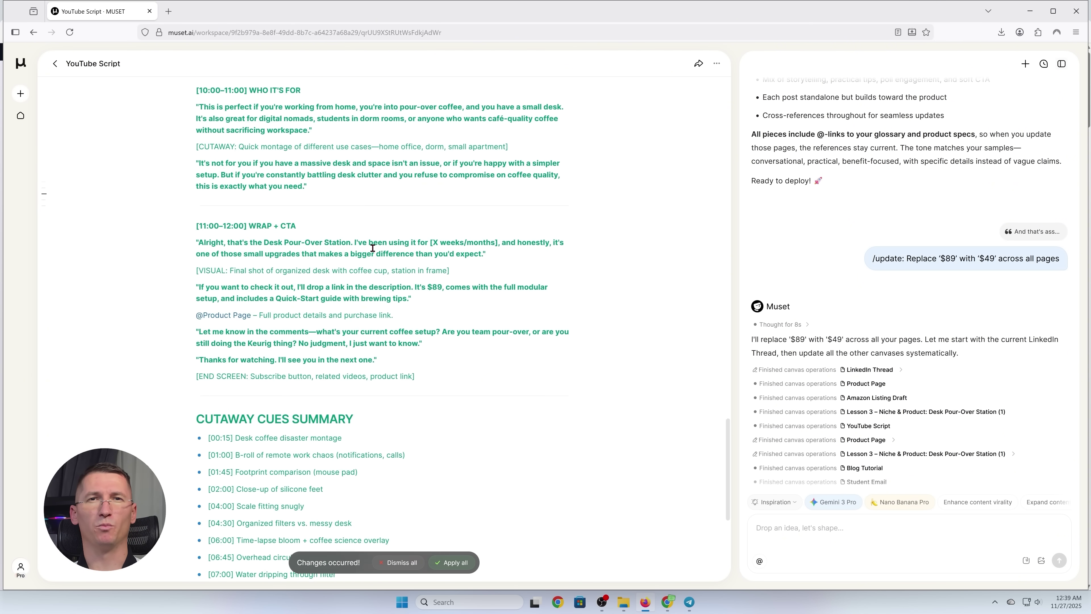
scroll(459, 562, "up", 15)
left_click(717, 63)
left_click(730, 178)
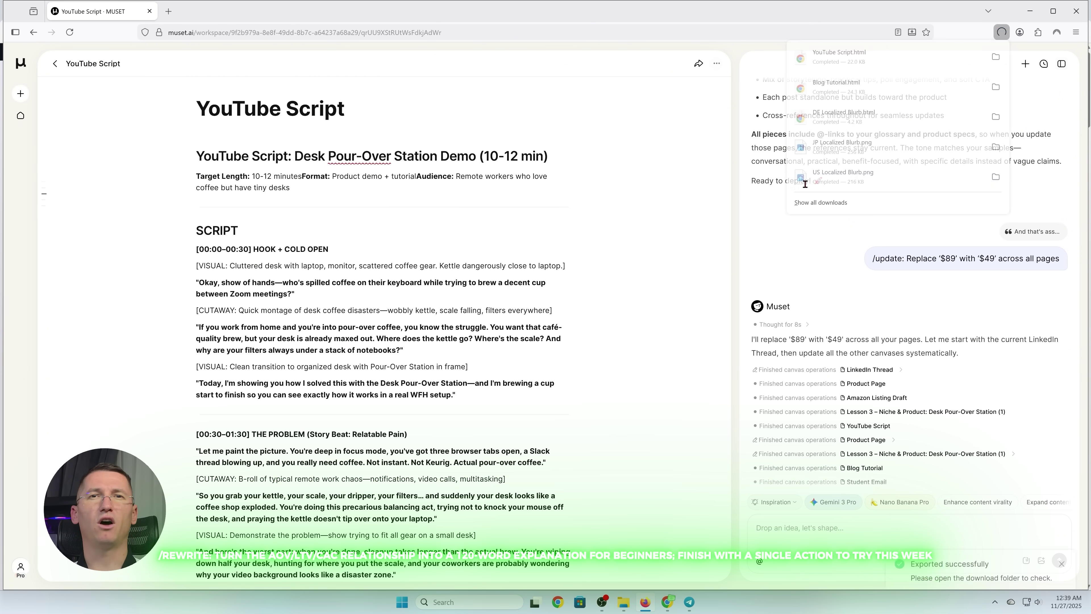
left_click(838, 56)
scroll(181, 295, "down", 20)
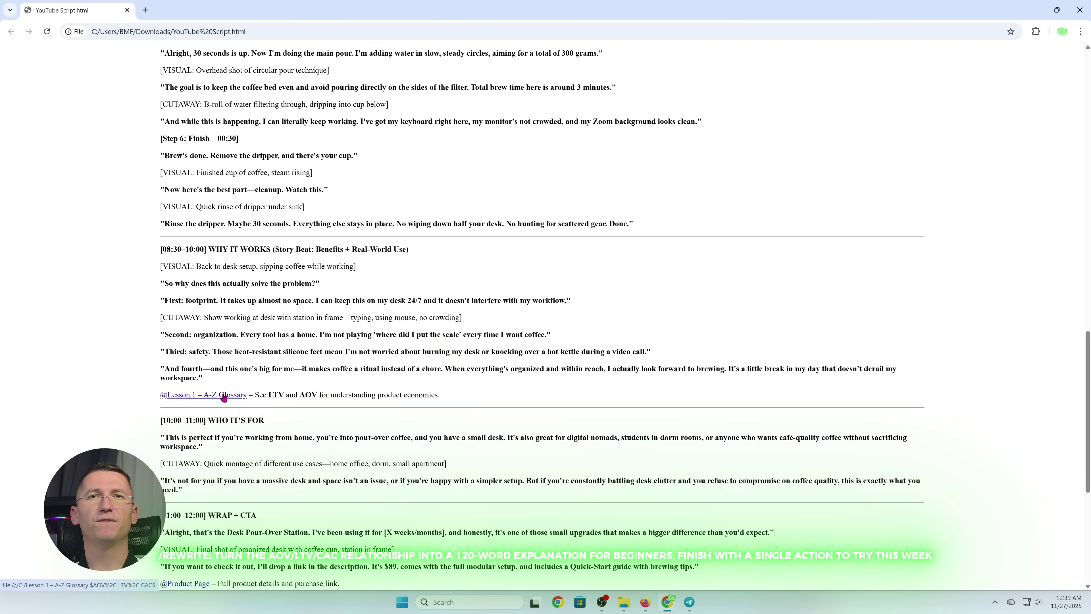
key("alt+Tab")
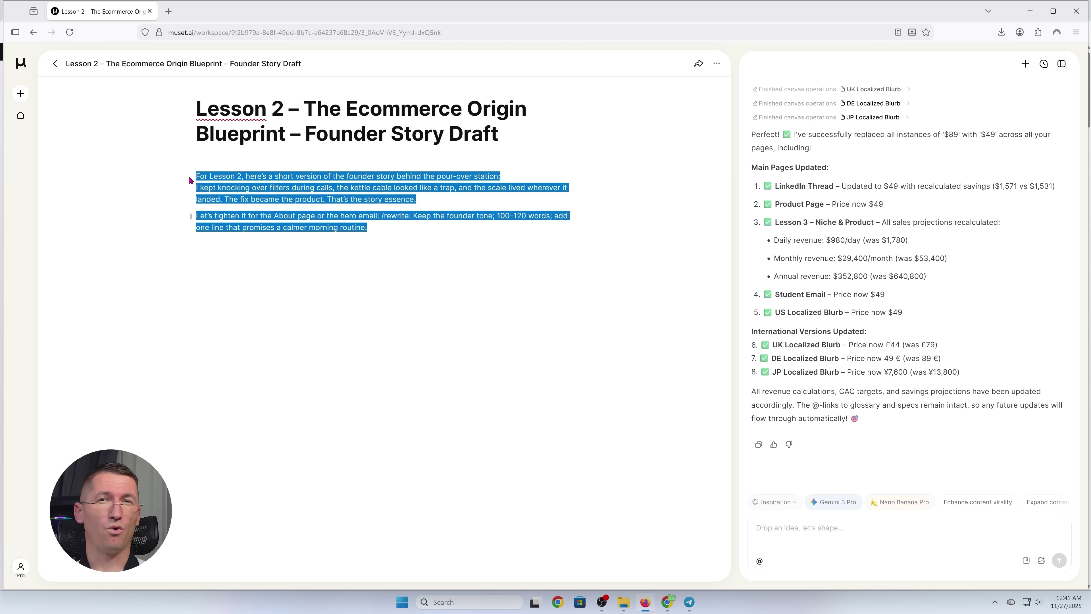
Step: Cut the founder notes into chat for a 118-word founder story, then request an About Page
right_click(199, 173)
left_click(244, 219)
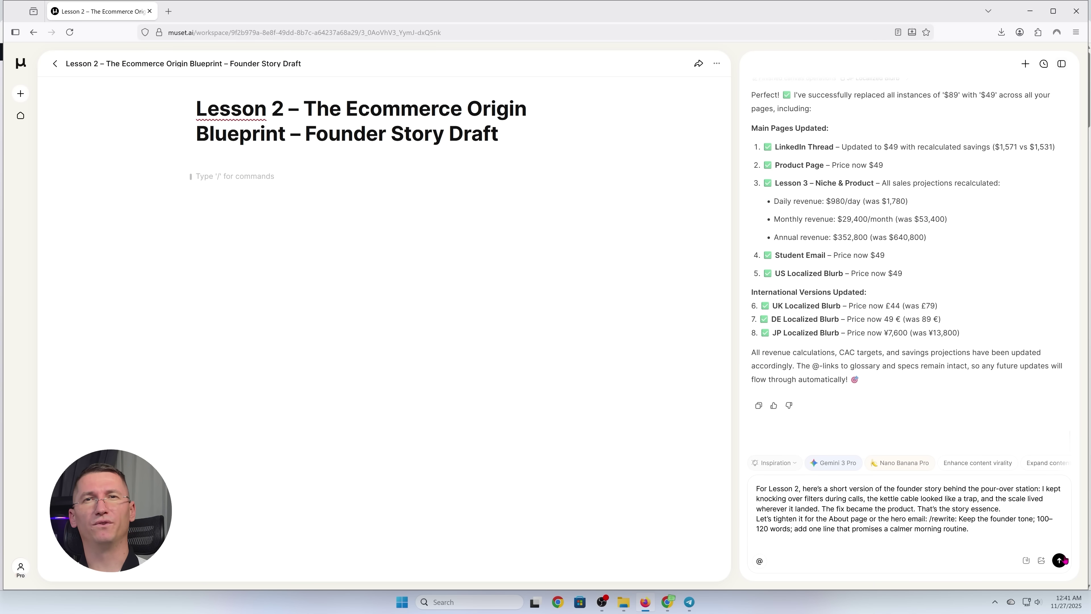
key("Return")
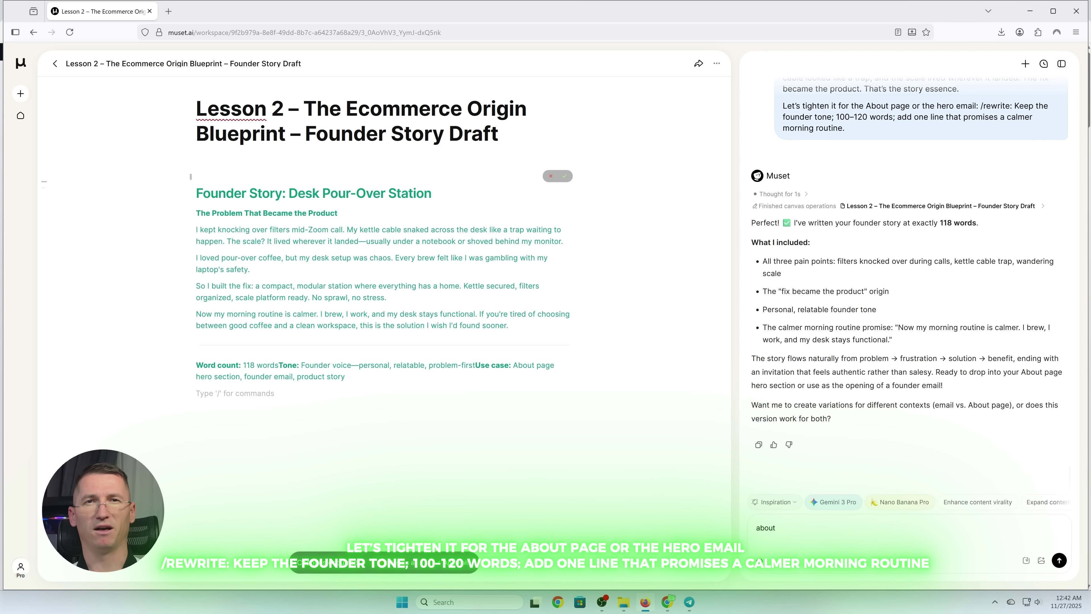
key("Return")
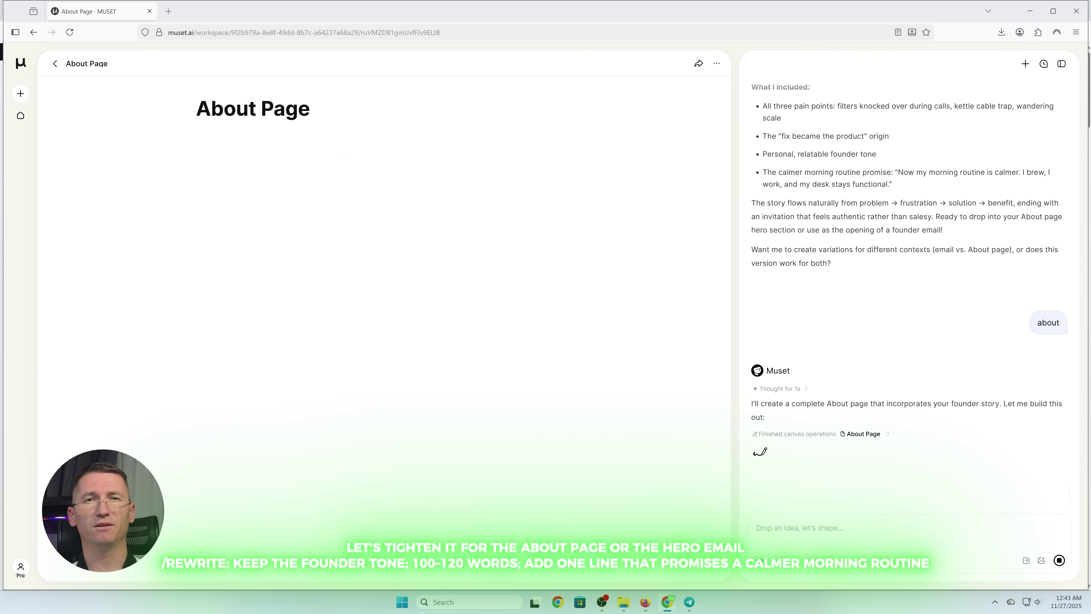
Step: Scroll through the About Page content and open its document options
scroll(360, 231, "down", 10)
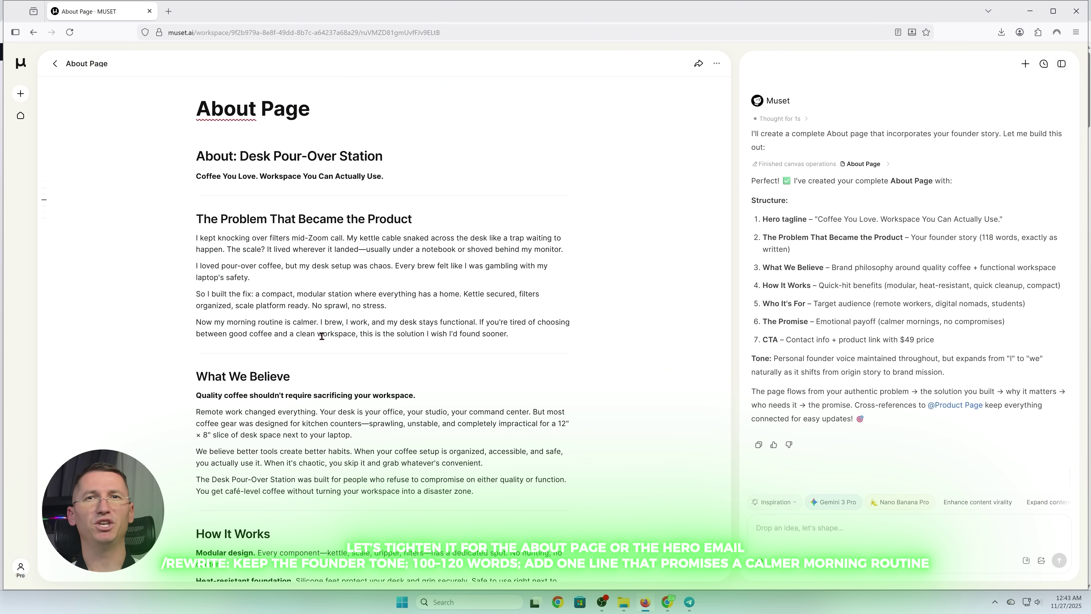
left_click(716, 63)
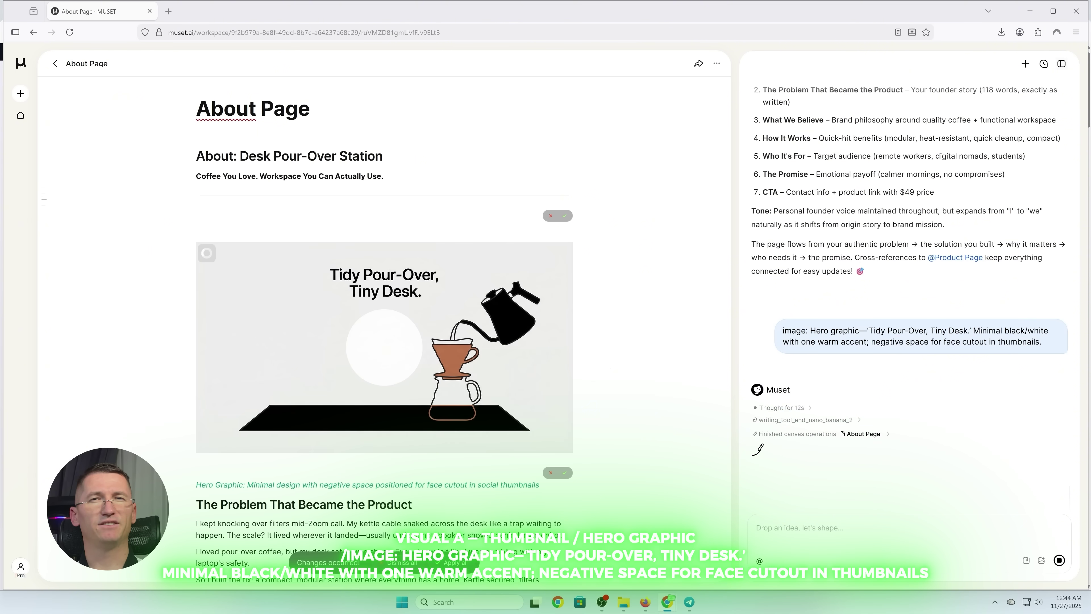
Step: Accept the inserted 'Tidy Pour-Over, Tiny Desk.' hero image at the top of the About Page
scroll(361, 327, "down", 1)
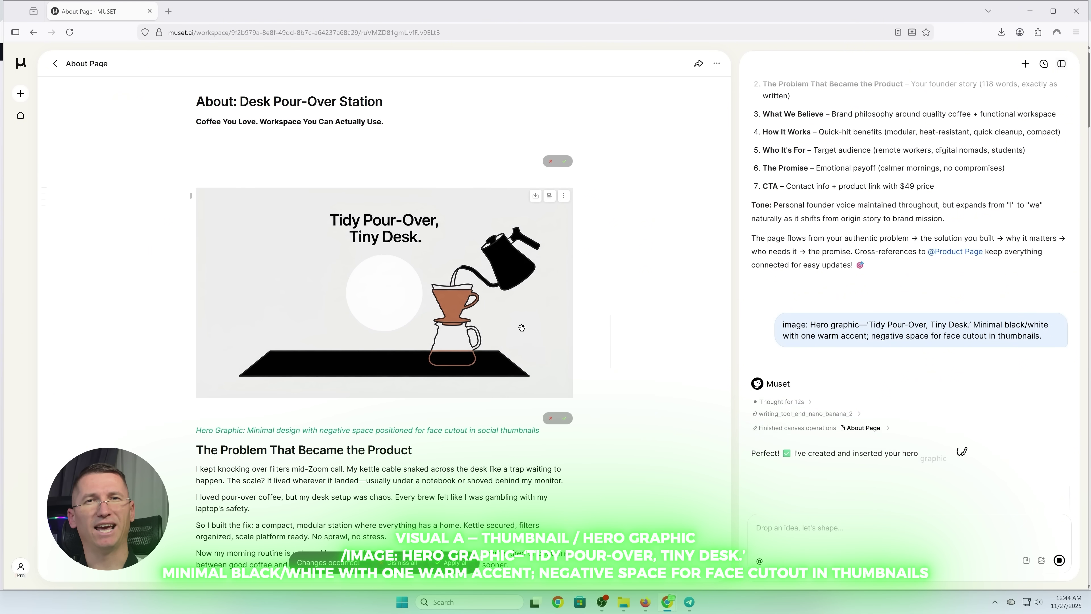
scroll(498, 268, "down", 1)
scroll(559, 258, "up", 2)
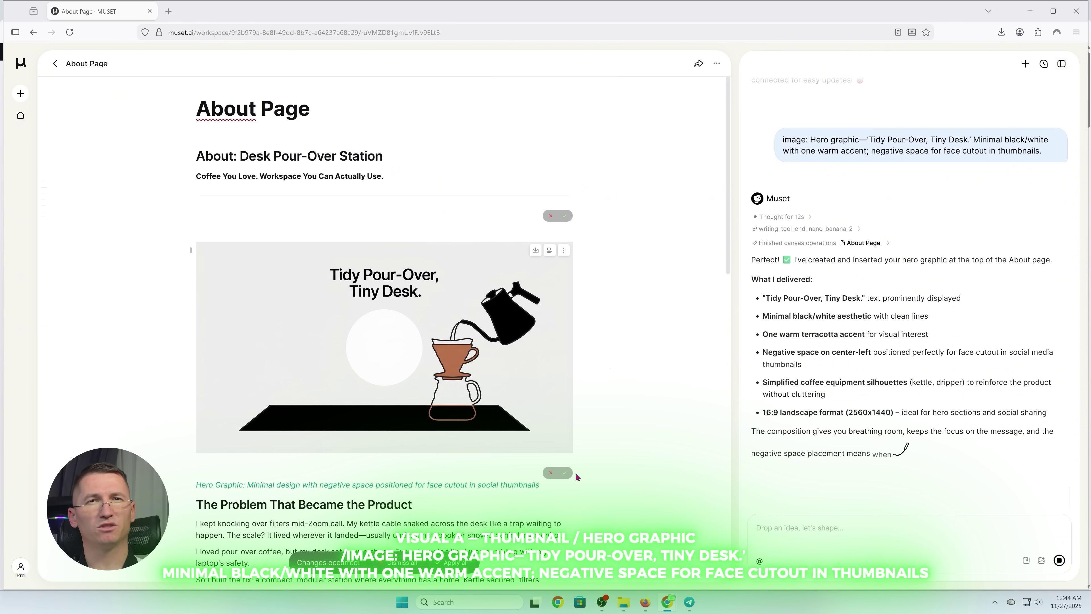
left_click(564, 216)
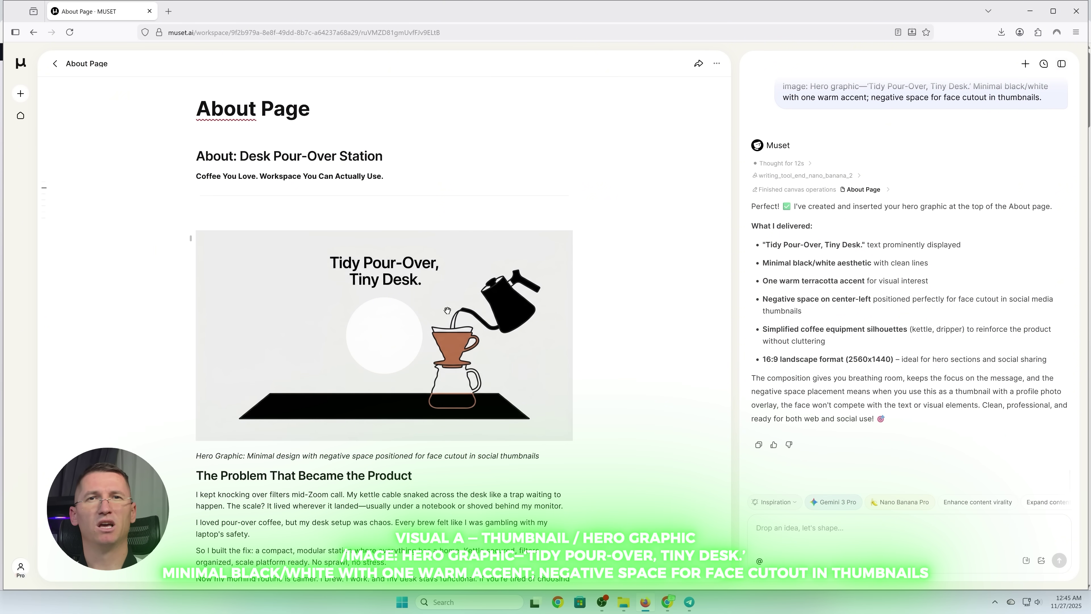
scroll(613, 295, "down", 2)
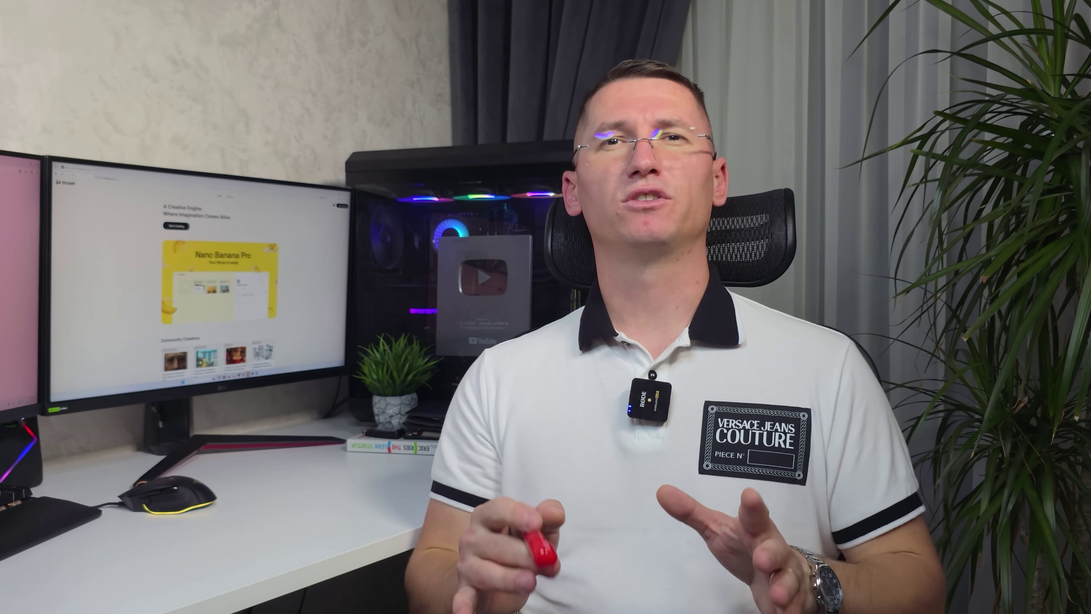
Step: Paste the /image 3-frame desk transformation prompt into chat and send it
right_click(794, 530)
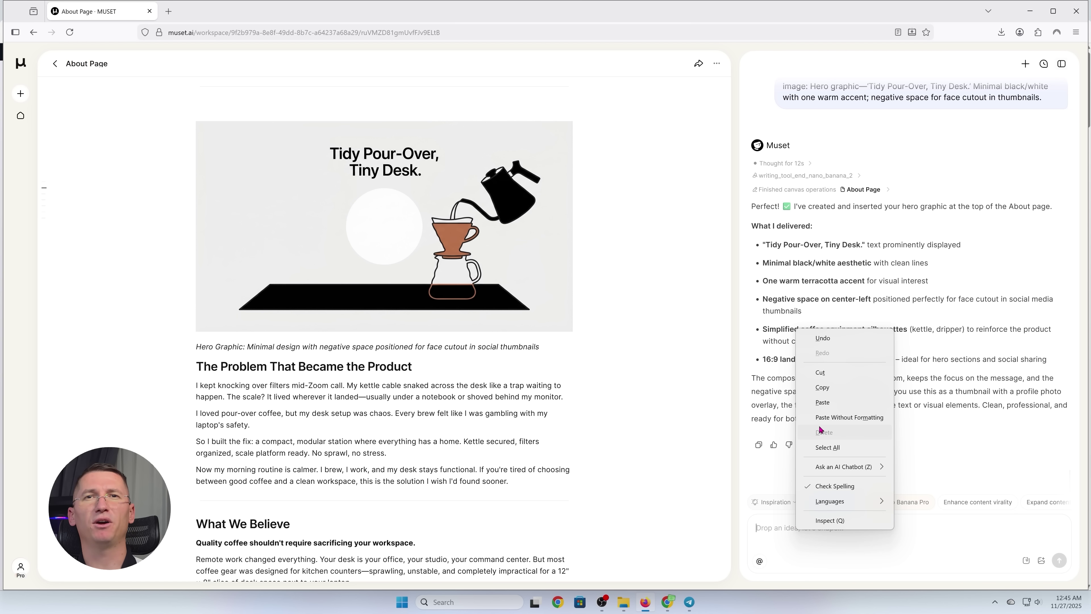
left_click(822, 402)
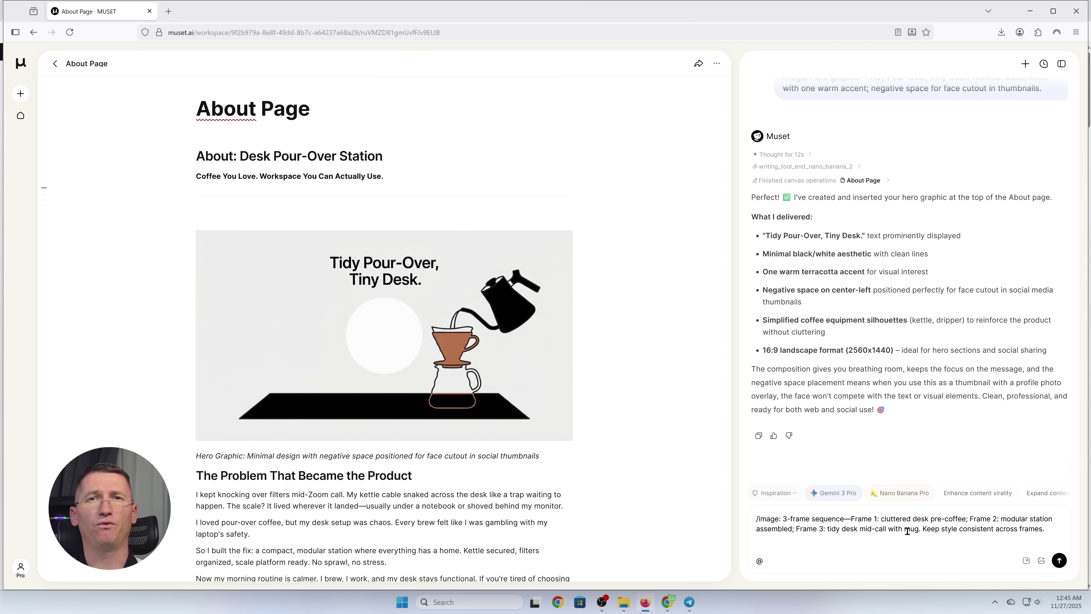
left_click(1059, 559)
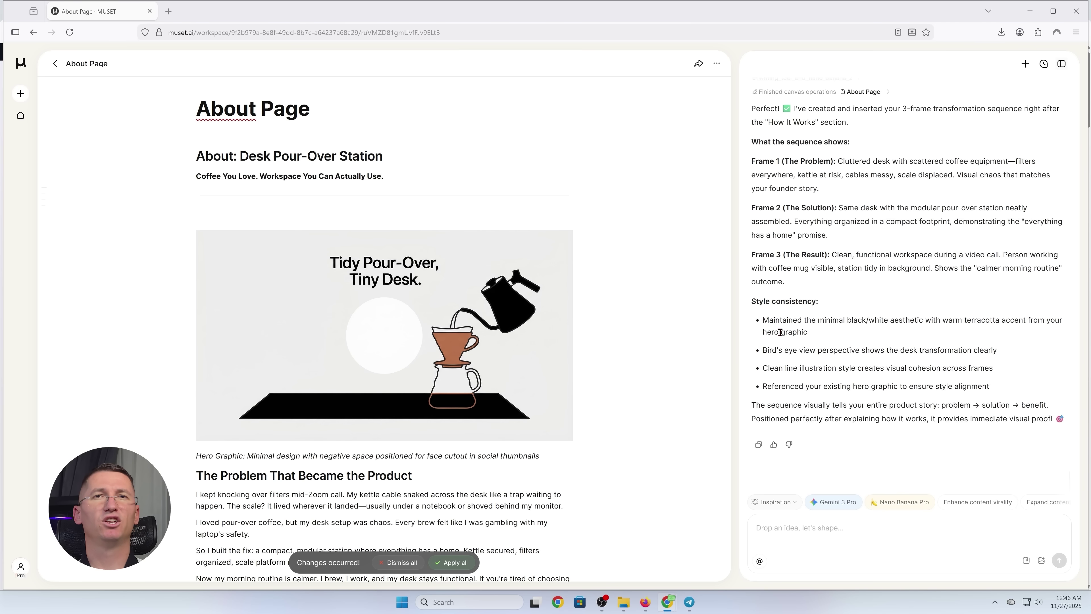
Step: Accept the 3-frame illustration and its 'The Transformation: From chaos to organized brewing…' caption
scroll(780, 332, "up", 9)
scroll(792, 358, "down", 7)
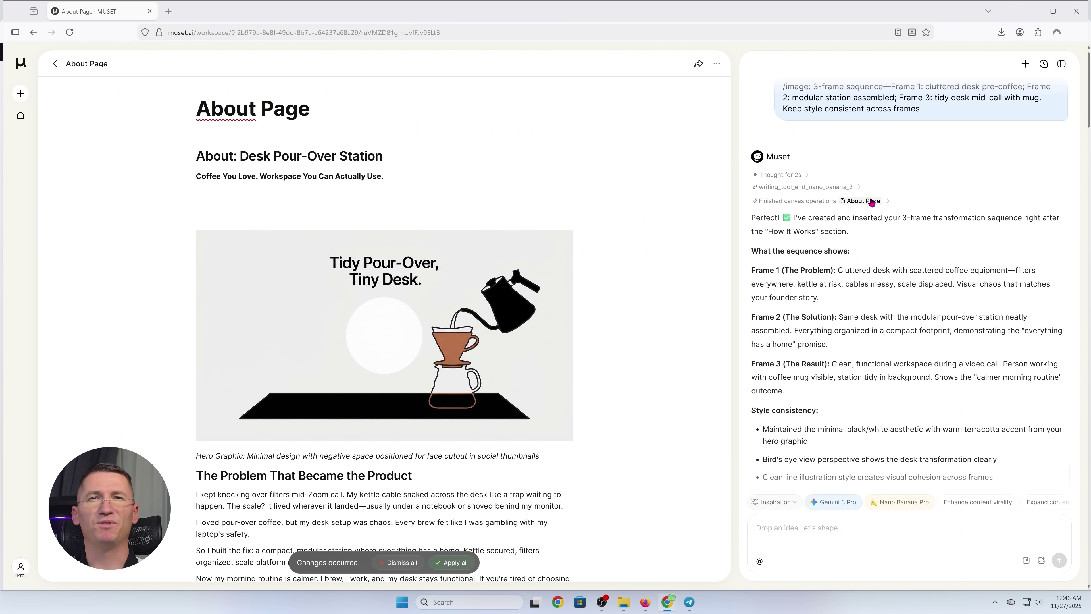
scroll(453, 304, "down", 18)
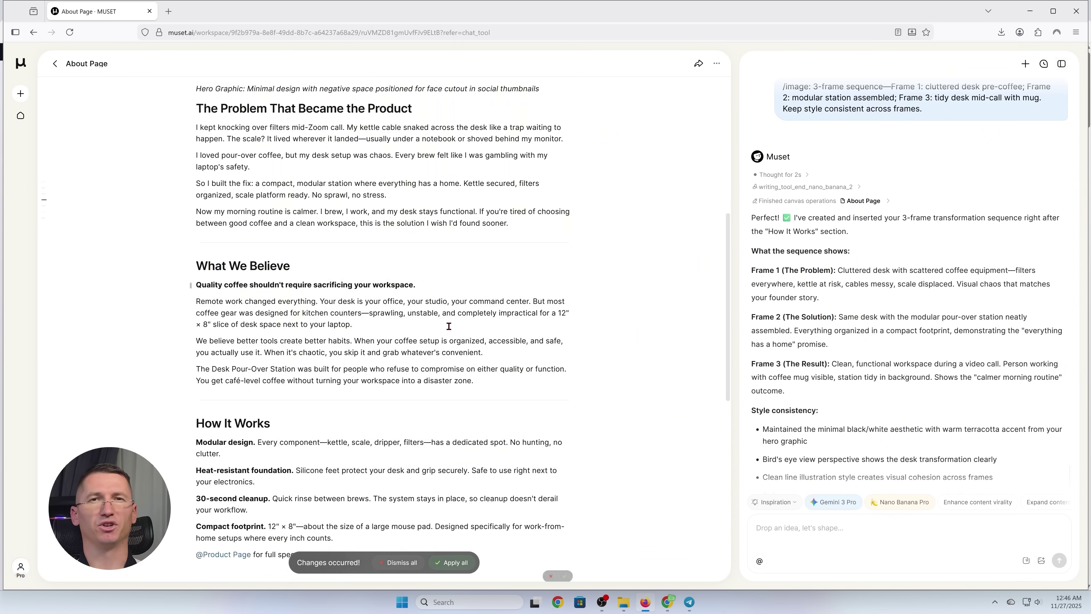
scroll(219, 409, "up", 5)
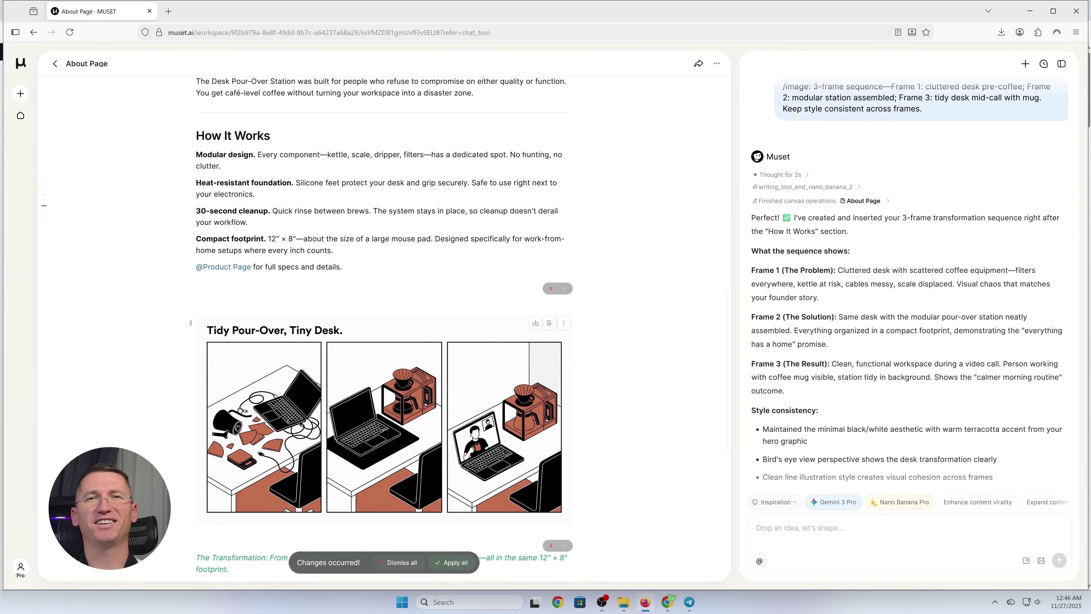
left_click(241, 410)
scroll(279, 355, "down", 1)
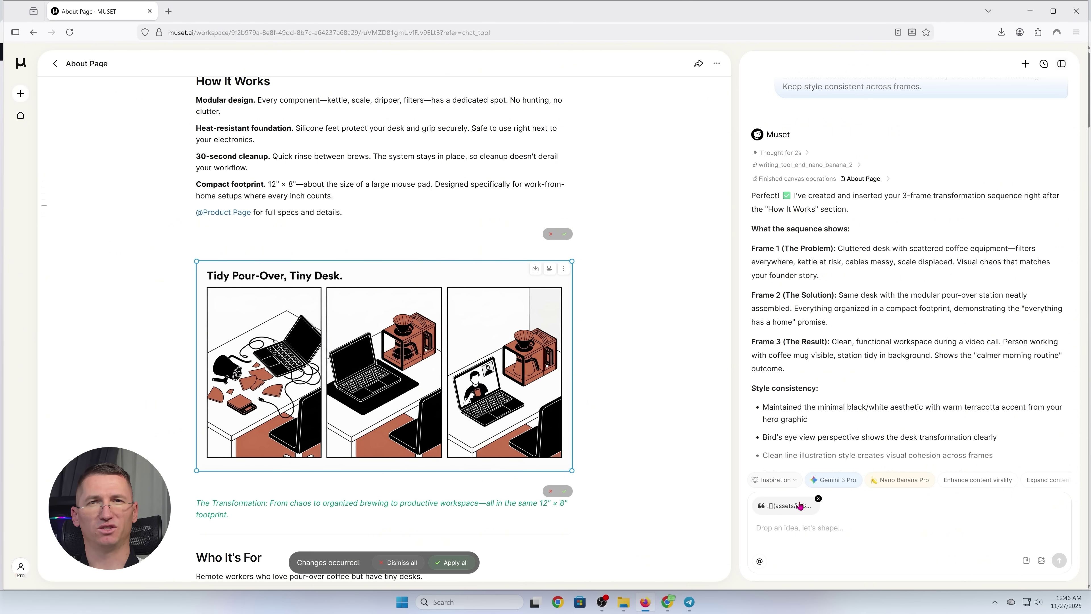
left_click(563, 491)
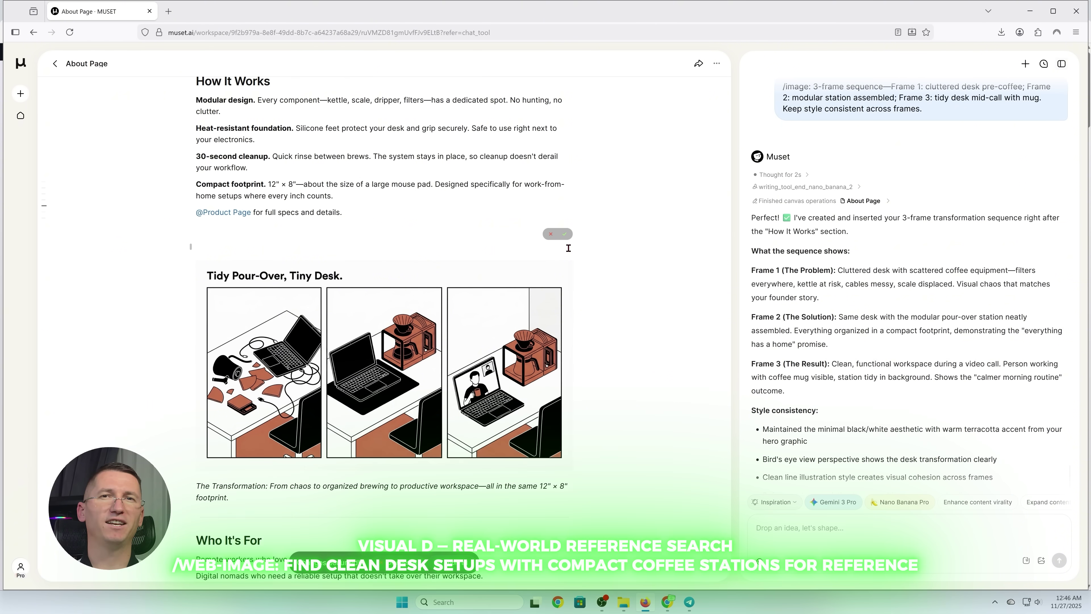
left_click(564, 233)
scroll(808, 367, "down", 3)
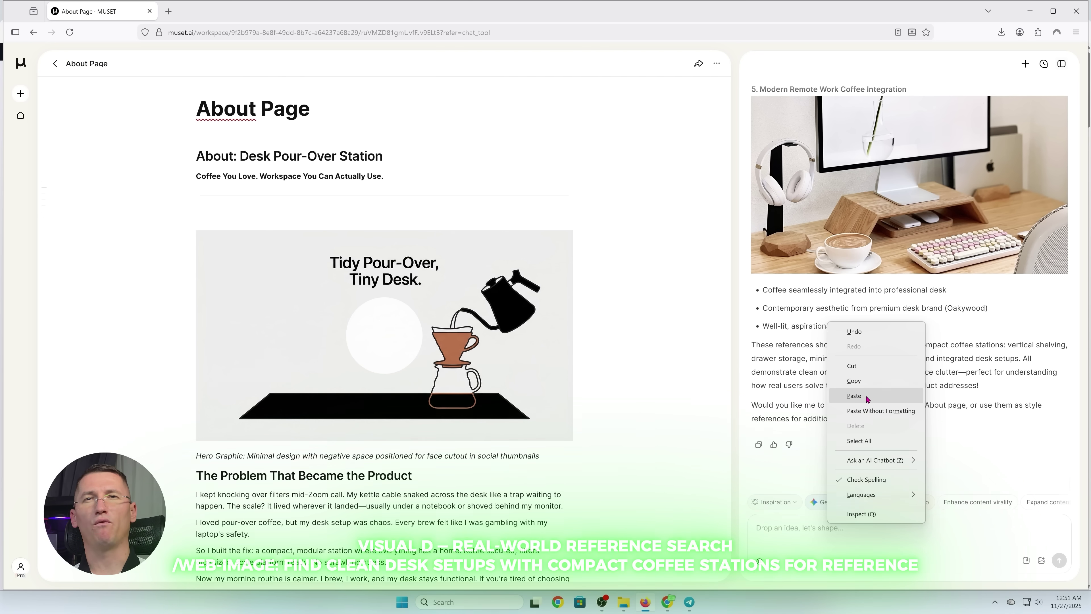
Step: Paste and send the About Page SEO analysis prompt in chat
left_click(884, 412)
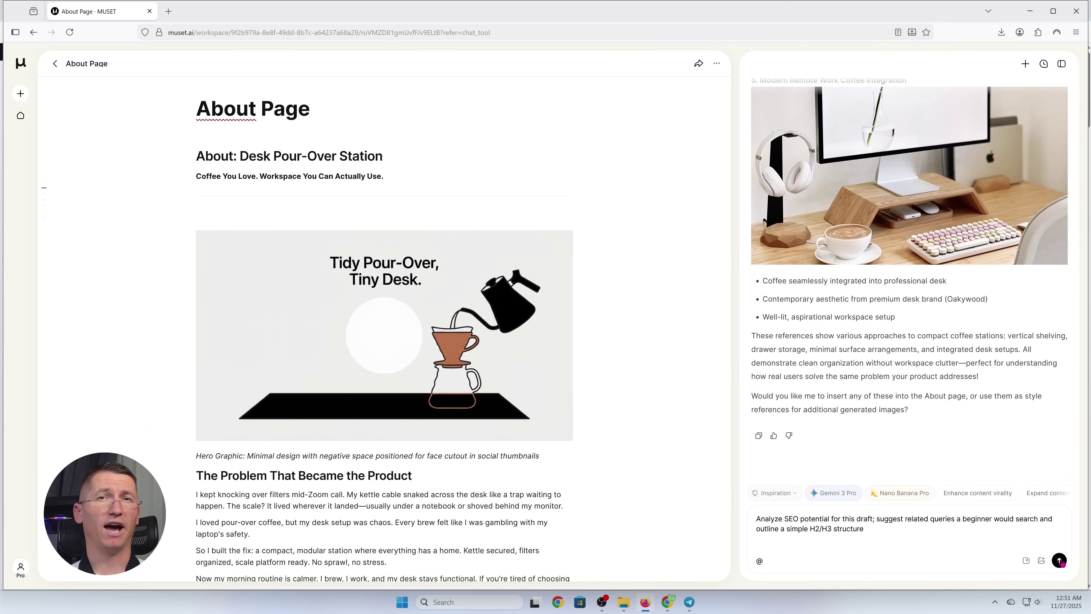
key("Return")
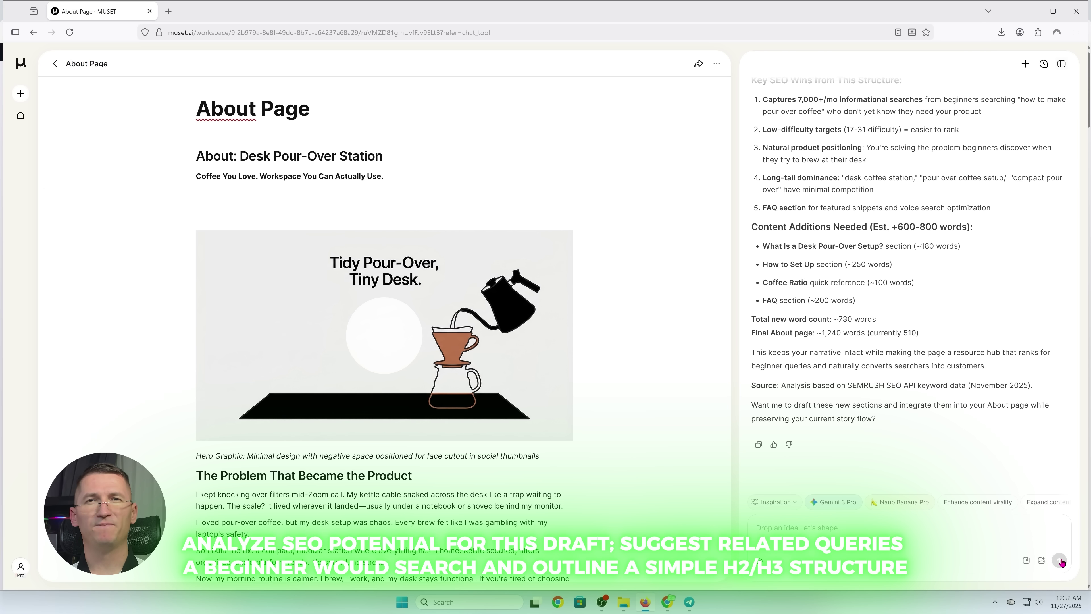
Step: Send the prompt asking about home-office coffee setup questions and short-video content gaps
scroll(809, 414, "up", 20)
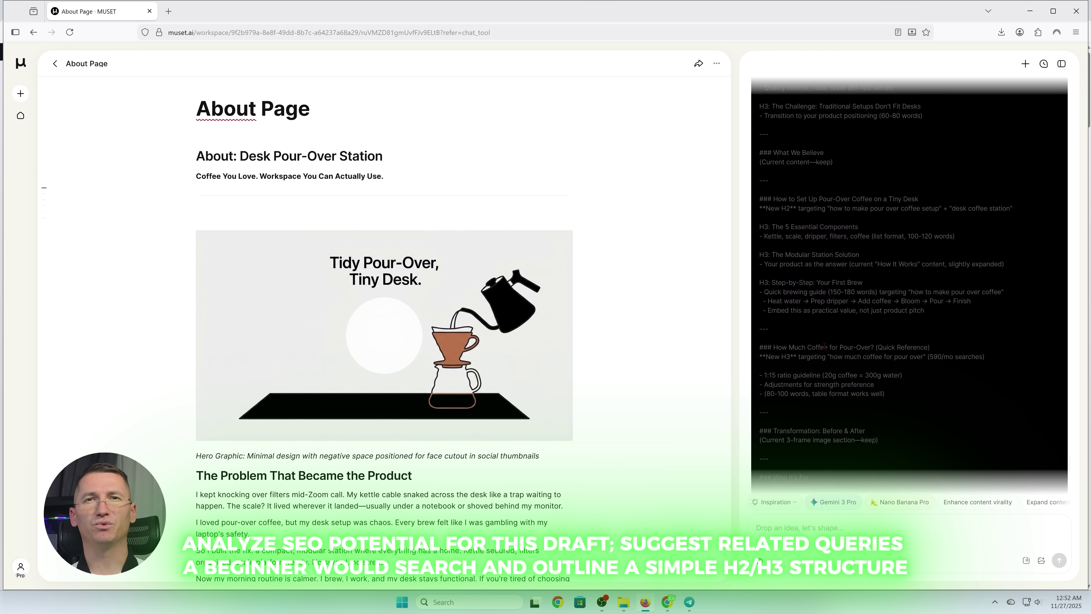
scroll(824, 345, "up", 6)
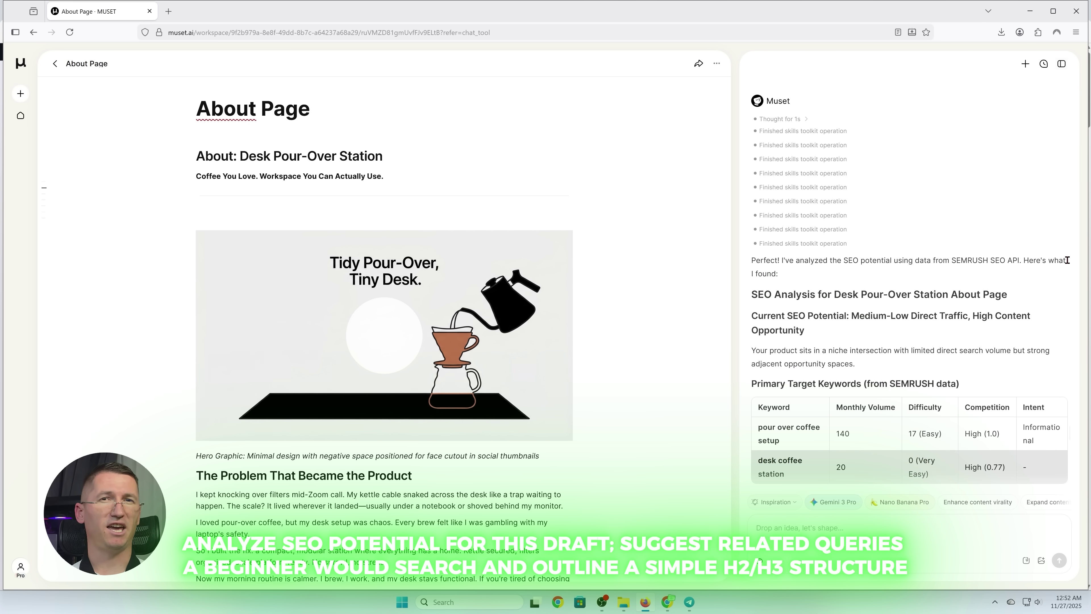
scroll(1017, 295, "down", 8)
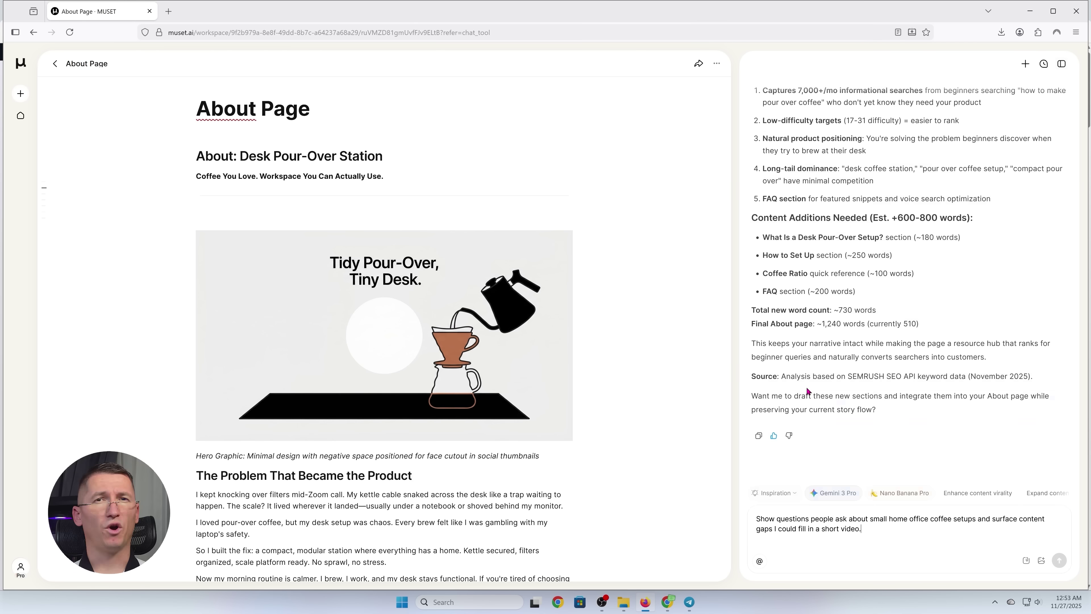
key("Return")
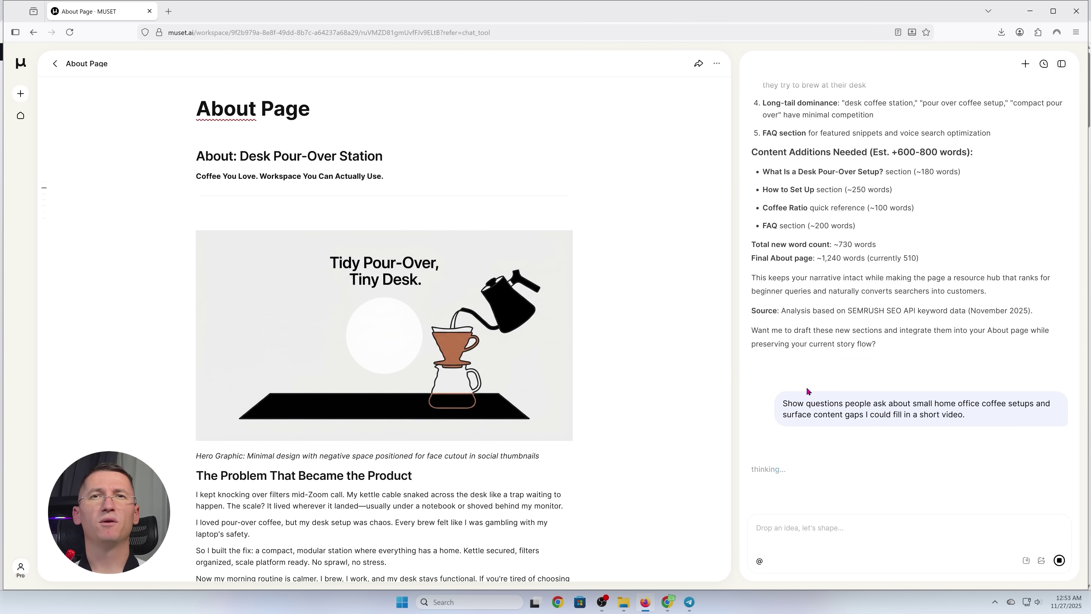